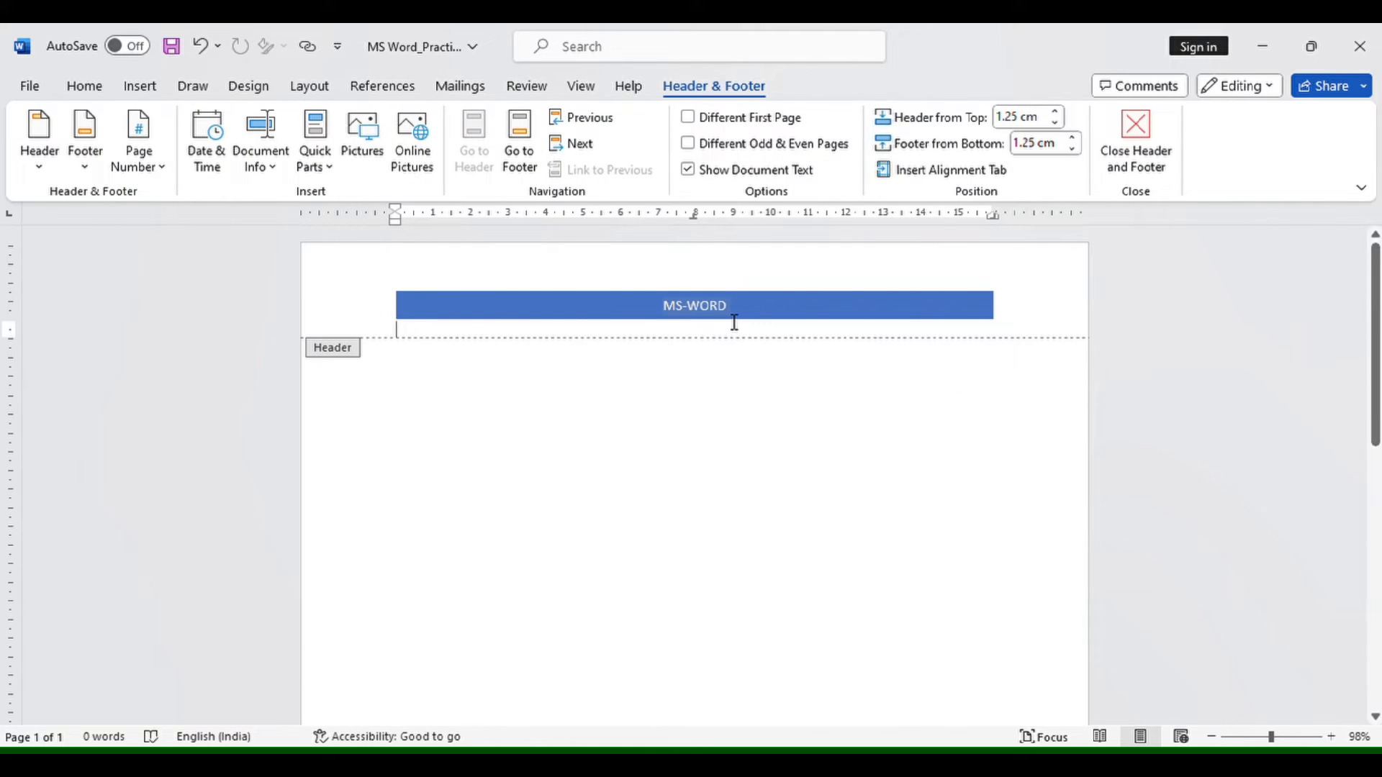
- Insert the built-in header with a full-width blue band and centred document title, and return to the body text
left_click(808, 320)
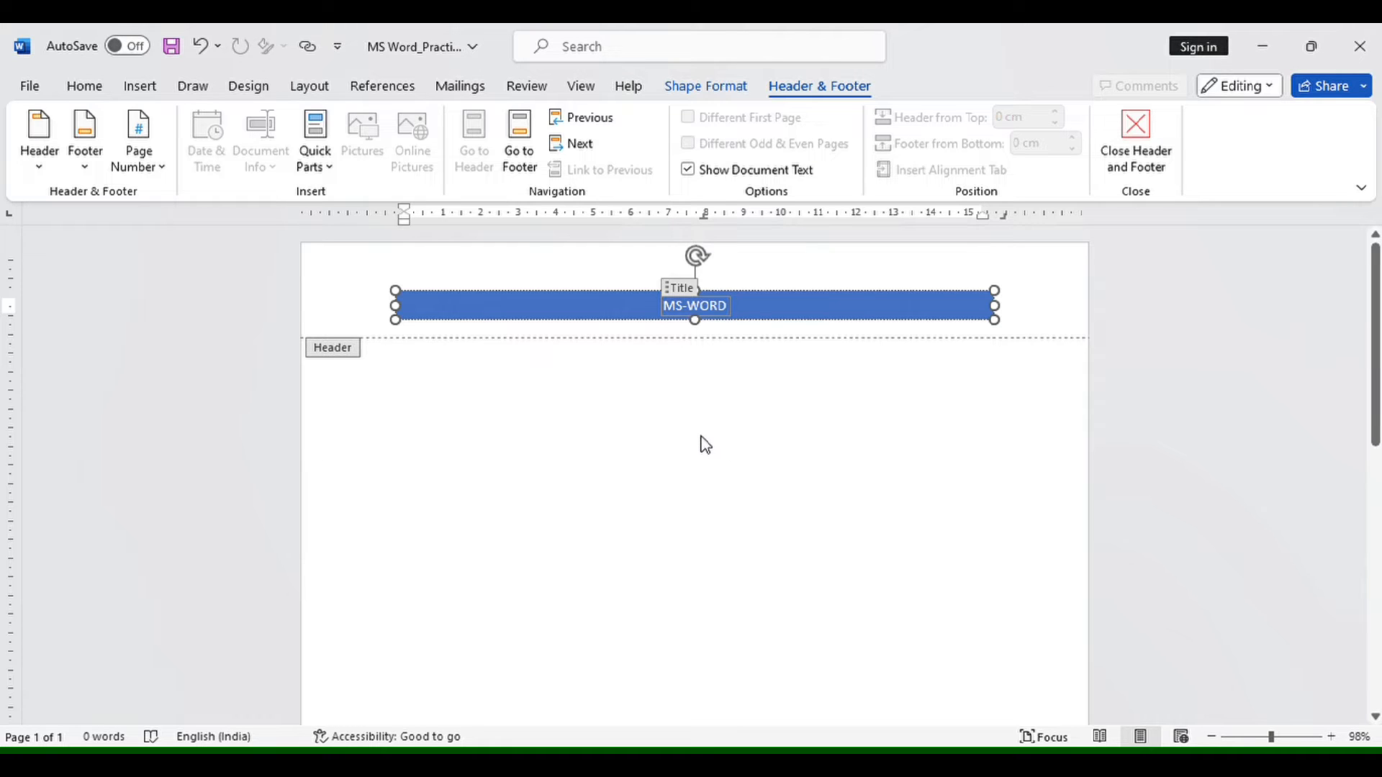
left_click(705, 93)
left_click(811, 93)
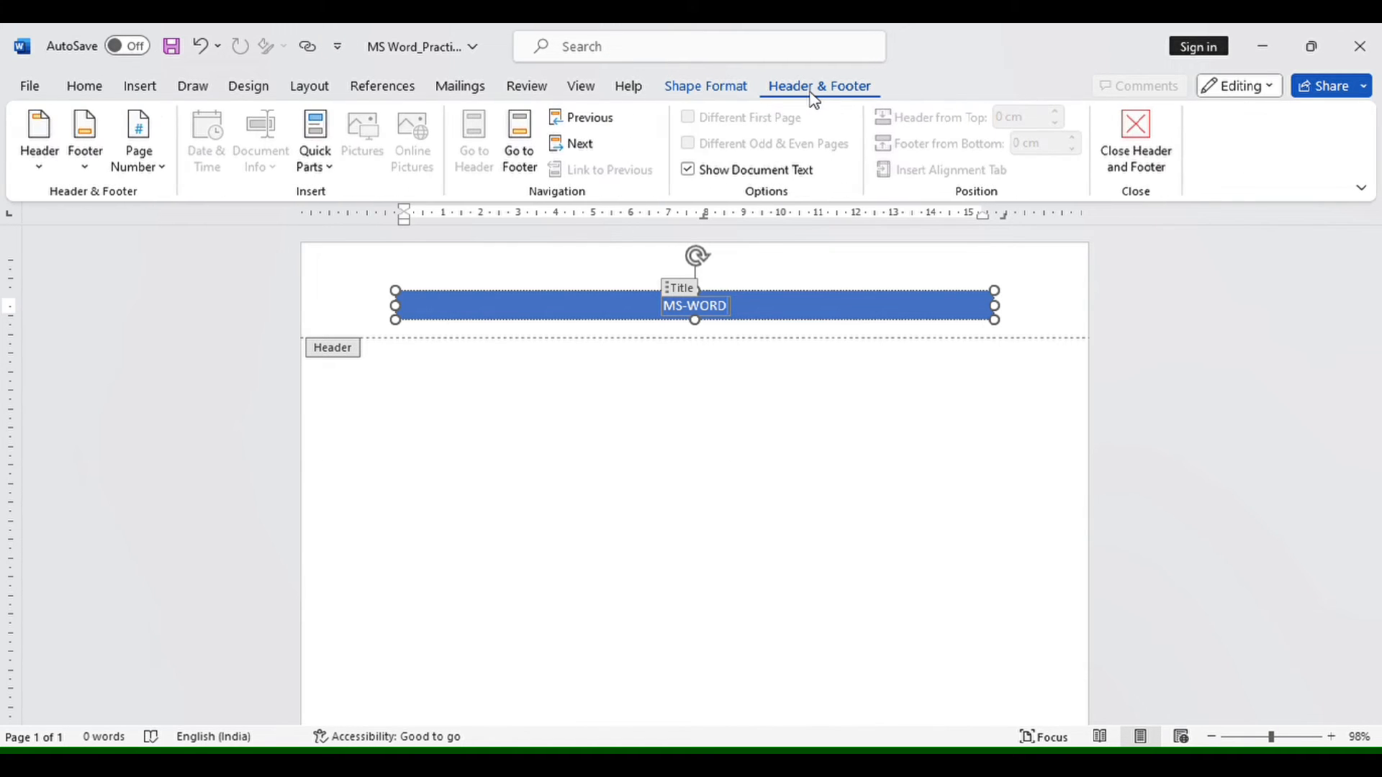
left_click(706, 90)
left_click(826, 92)
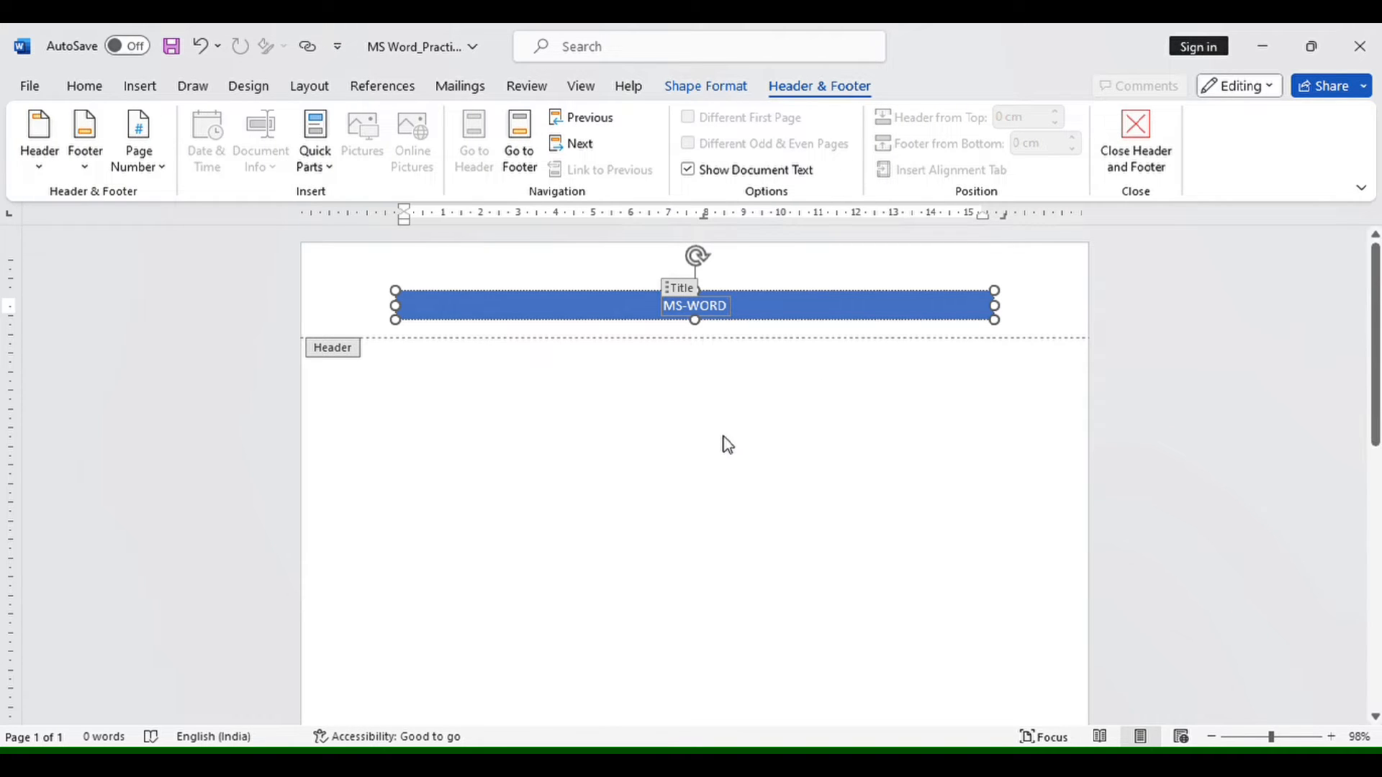
double_click(627, 448)
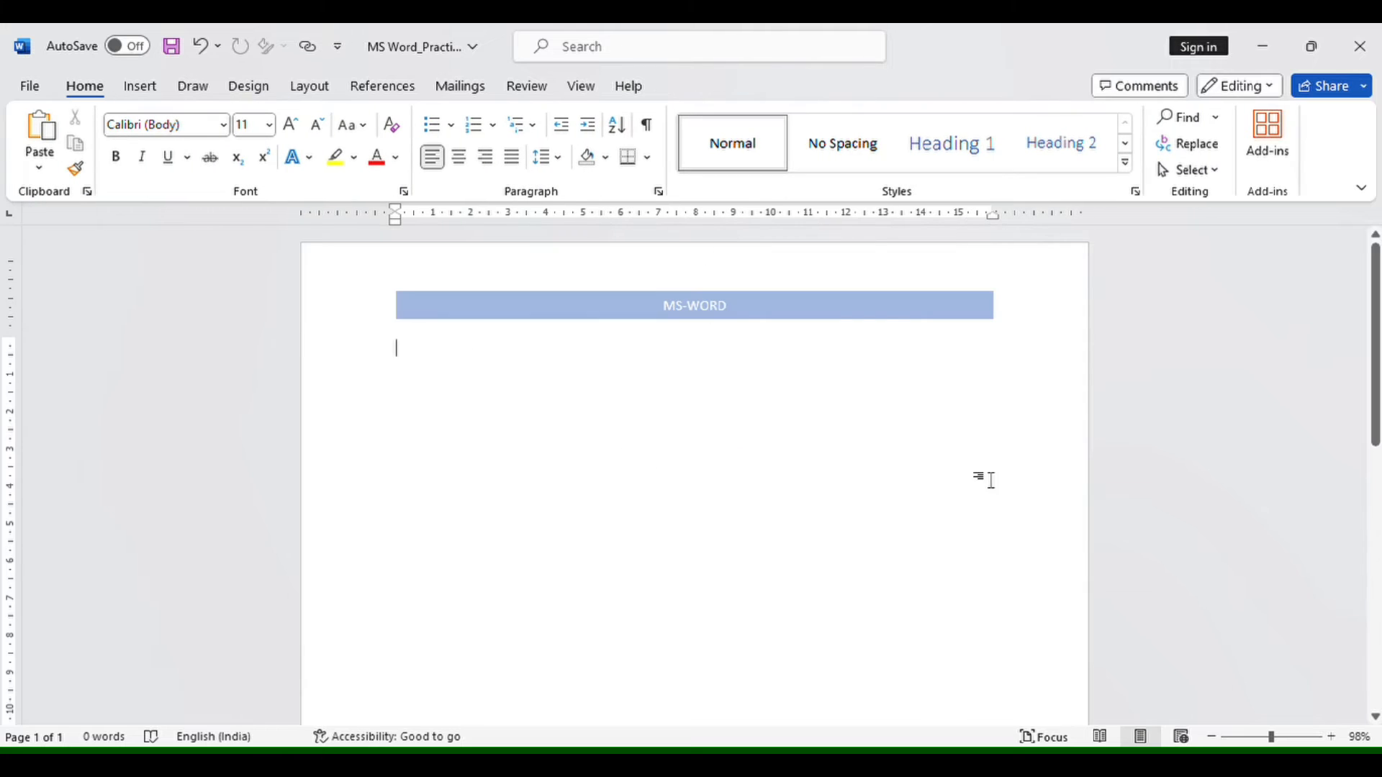
- Insert the built-in blue band footer with the document title on one side and the author on the other
left_click(143, 87)
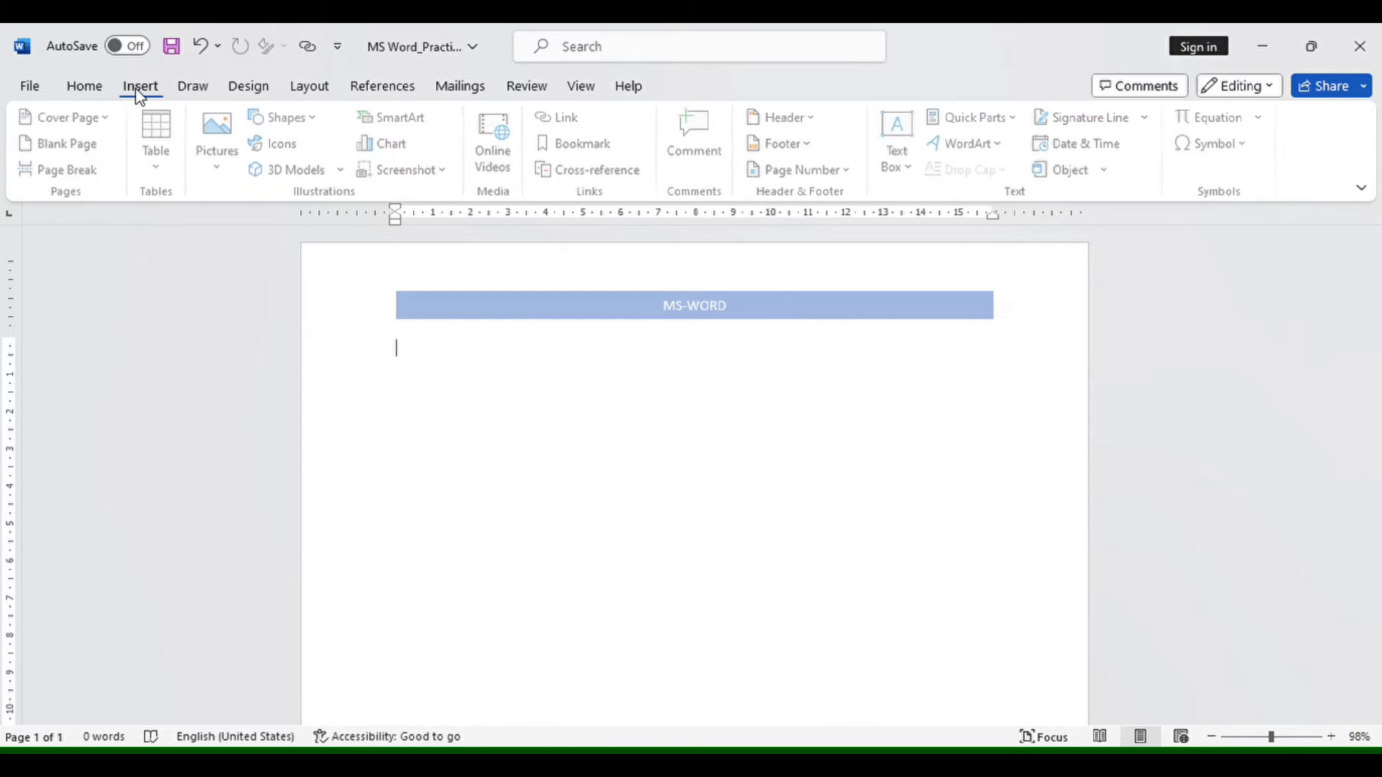
left_click(811, 145)
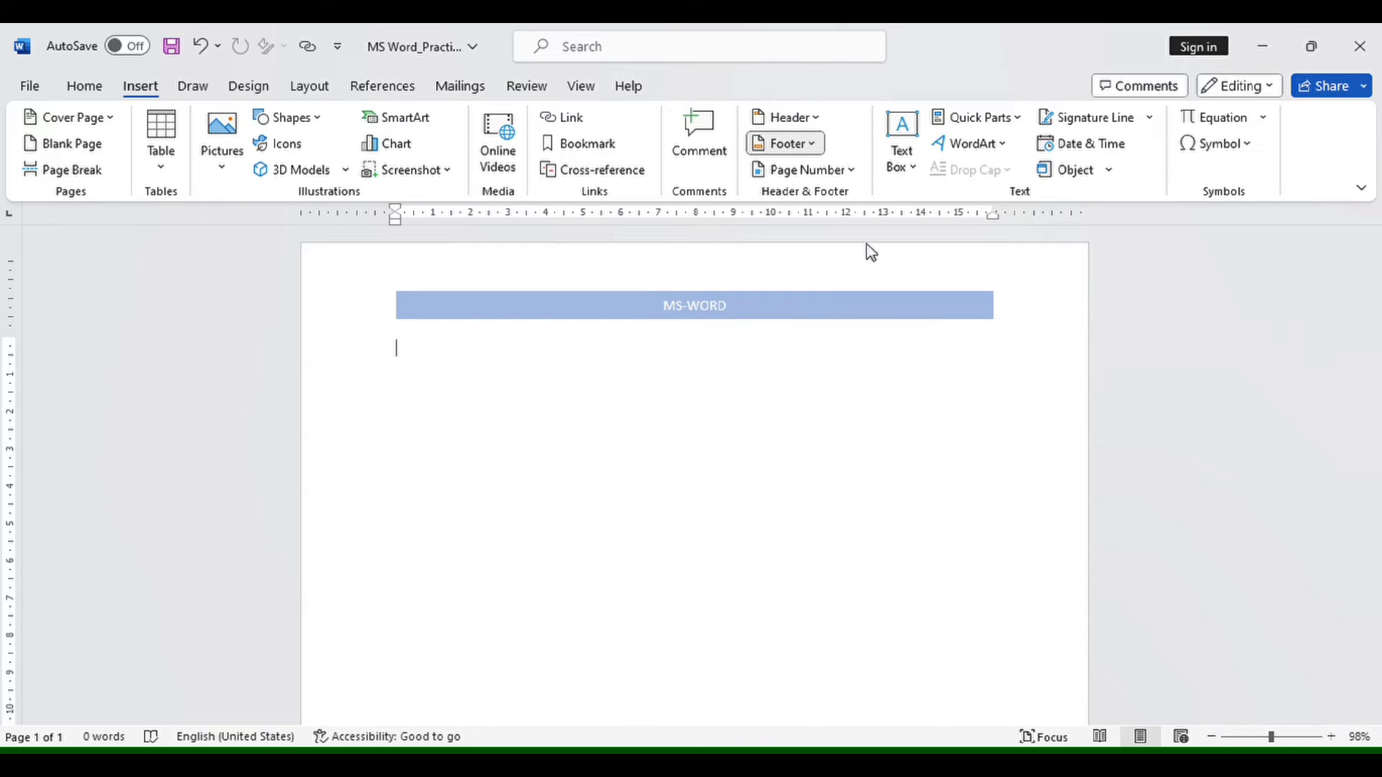
double_click(760, 317)
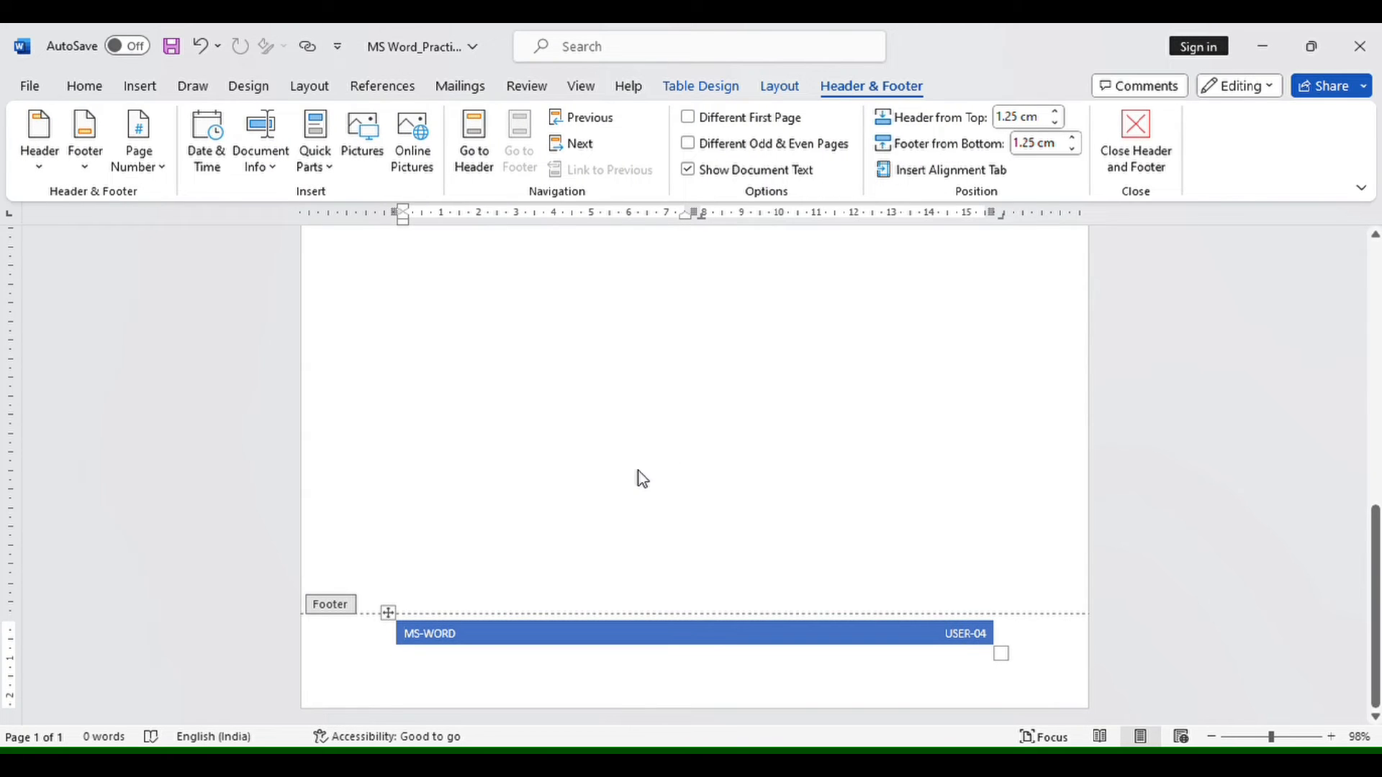
scroll(643, 479, "up", 5)
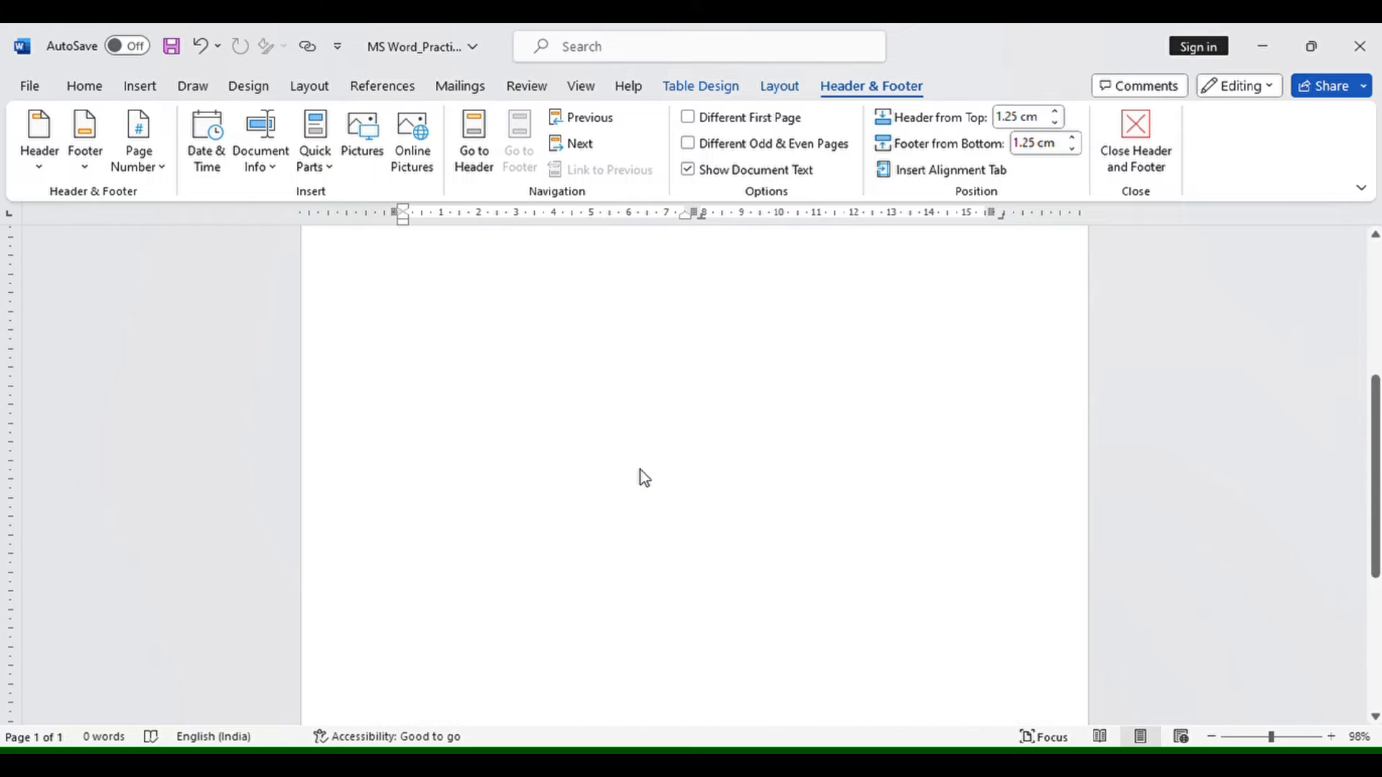
scroll(642, 479, "down", 5)
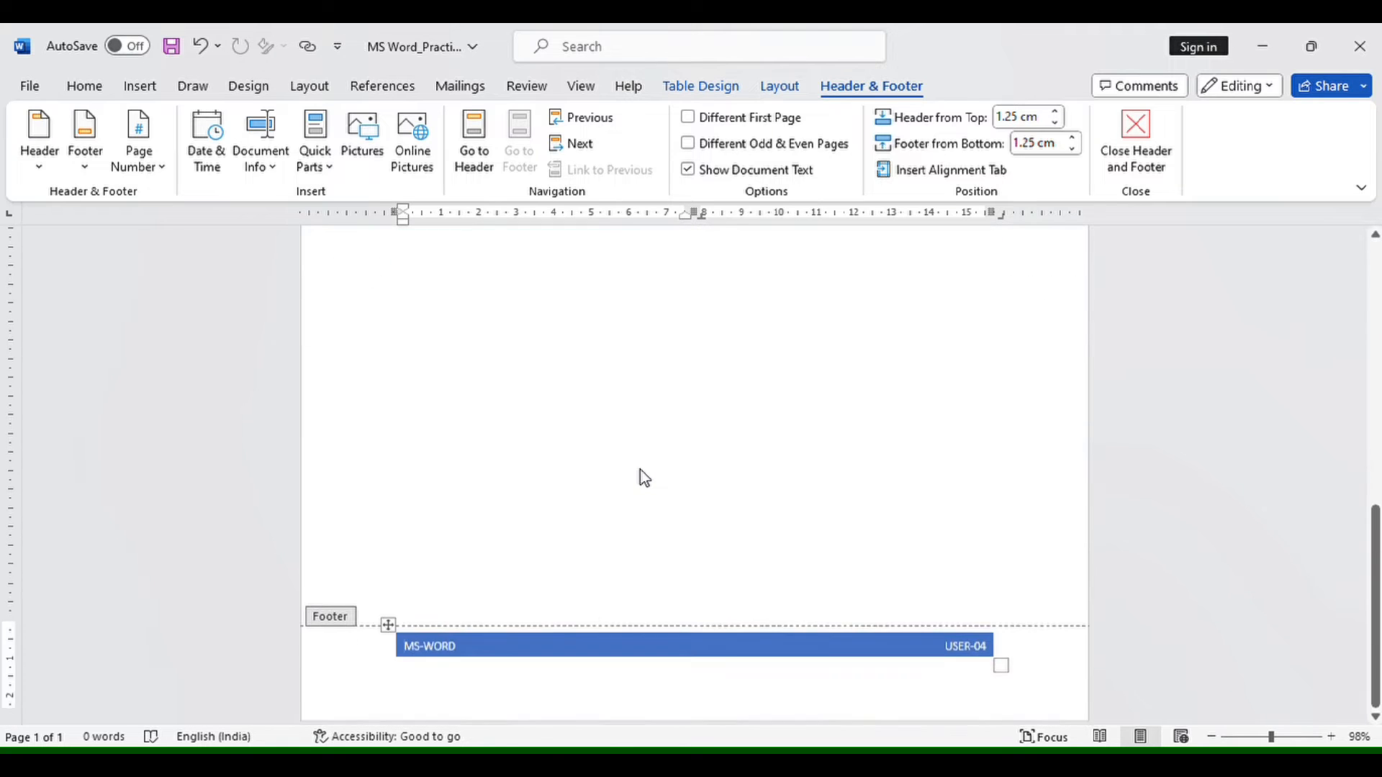
- Replace the title text in the footer band with "MS WORD"
left_click(468, 644)
key("BackSpace")
key("BackSpace")
key("BackSpace")
key("BackSpace")
key("BackSpace")
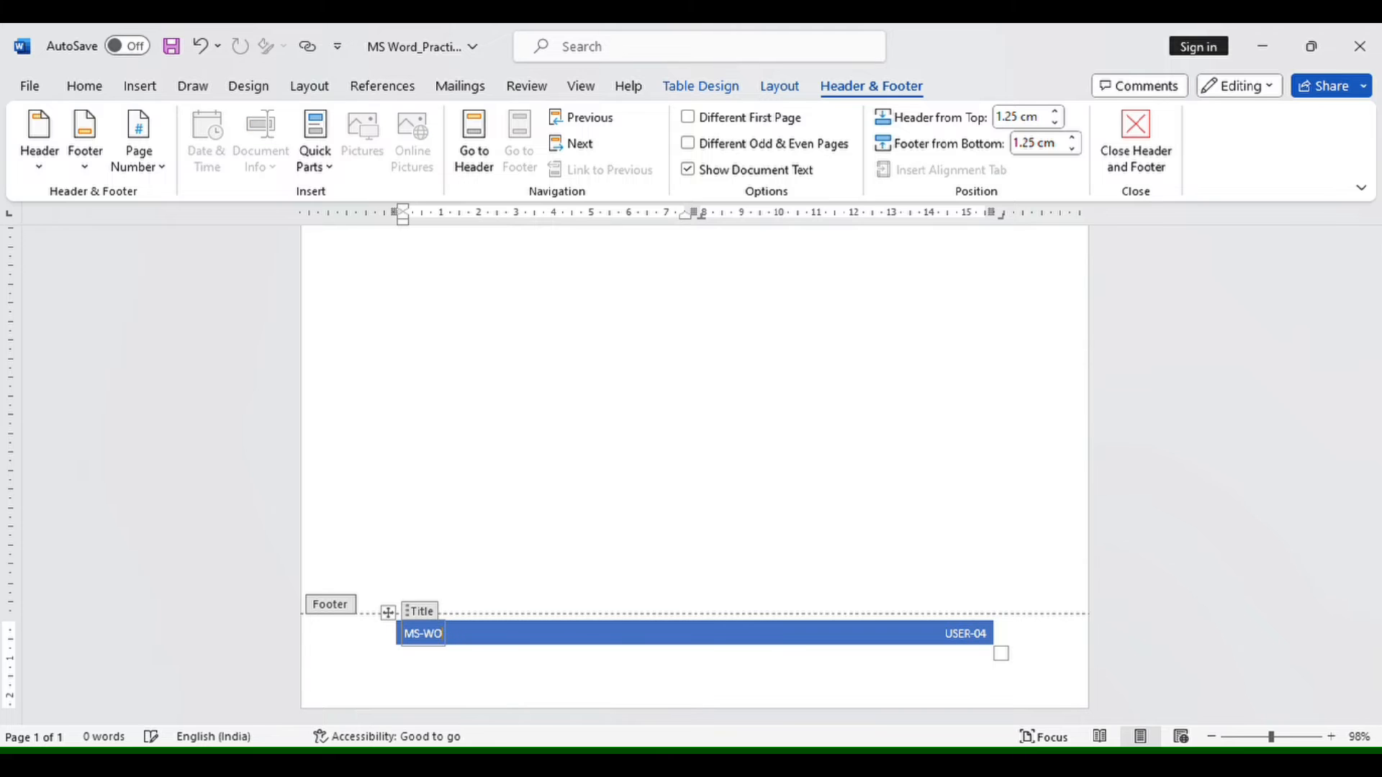
key("BackSpace")
key("BackSpace")
type("PAGE")
key("BackSpace")
key("BackSpace")
key("BackSpace")
key("BackSpace")
type("MS WORD")
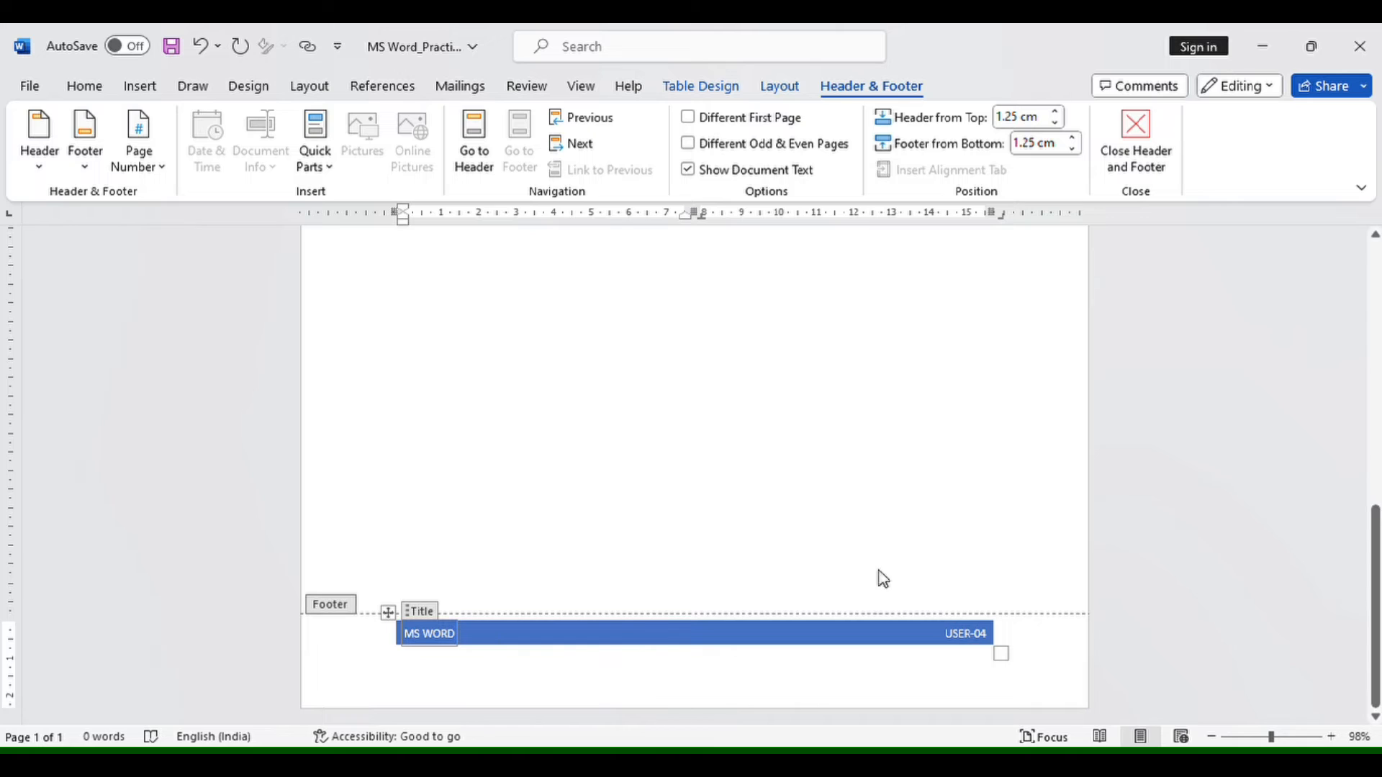
- Replace the author text in the footer band with the author's name and return to the body text
left_click(992, 634)
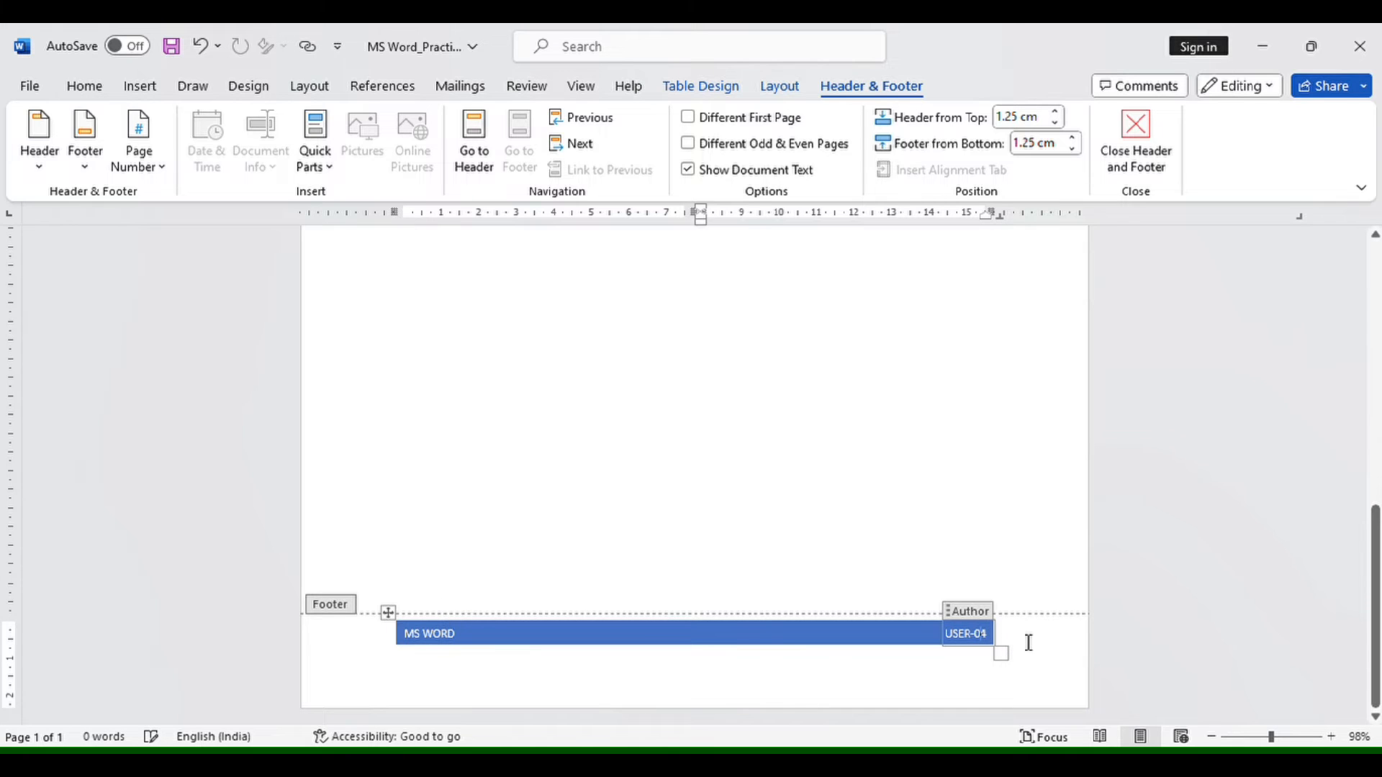
key("BackSpace")
key("BackSpace")
key("BackSpace")
key("BackSpace")
key("BackSpace")
key("BackSpace")
key("BackSpace")
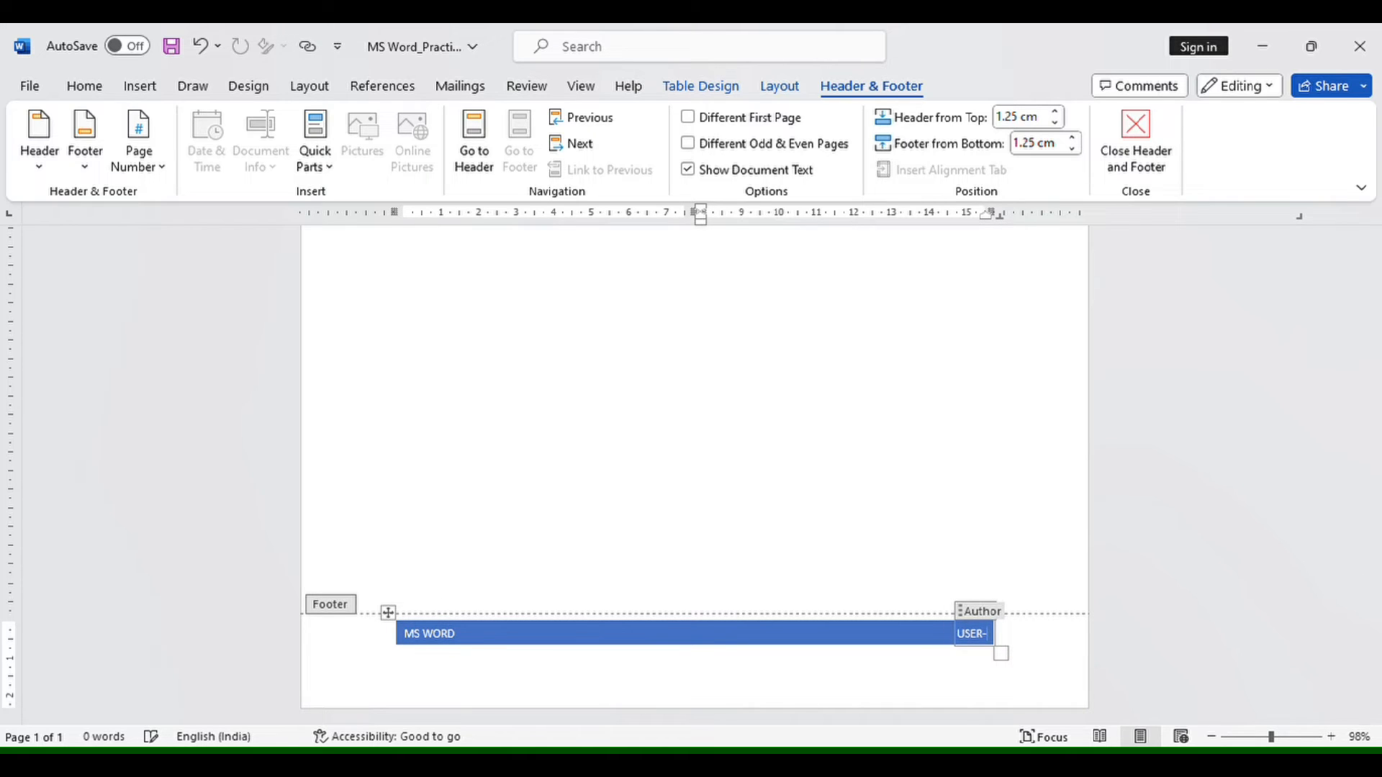
type("SI")
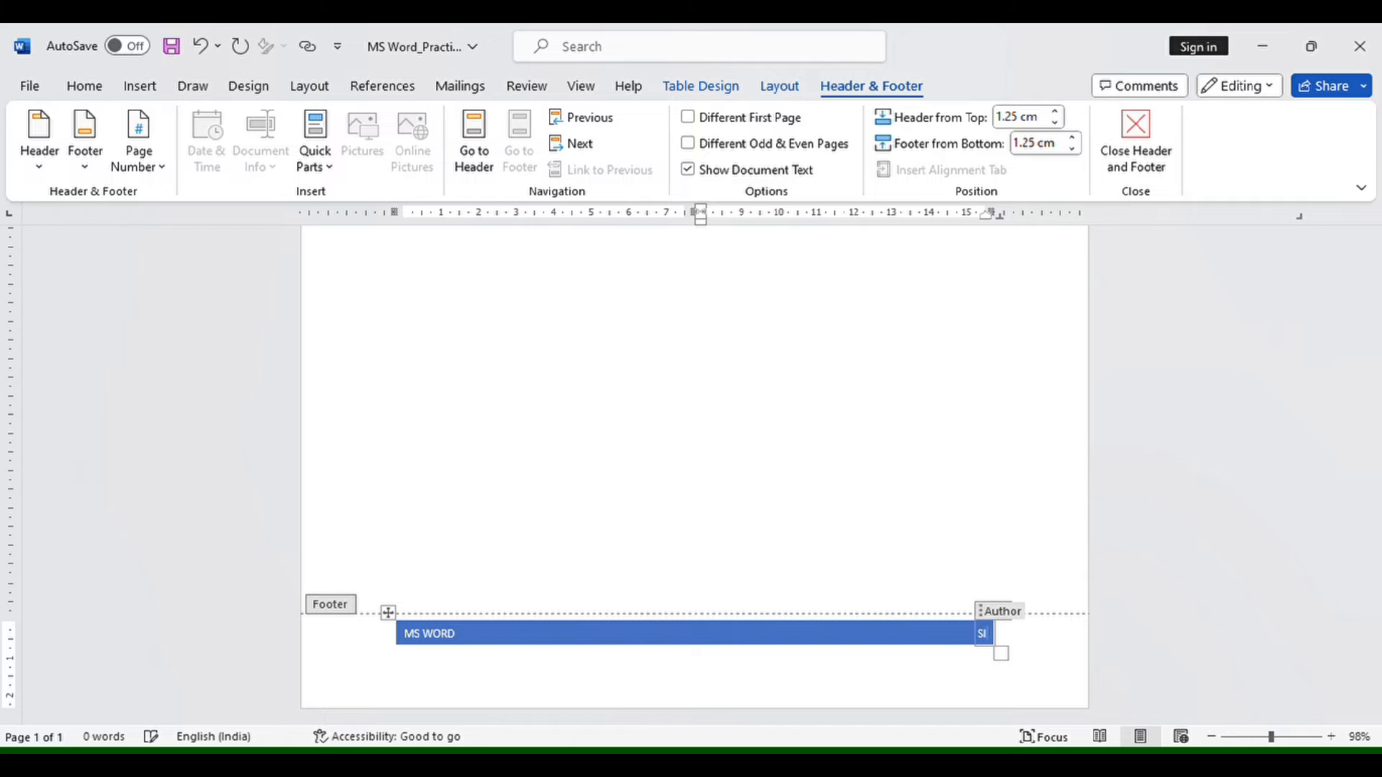
type("DDAROODH")
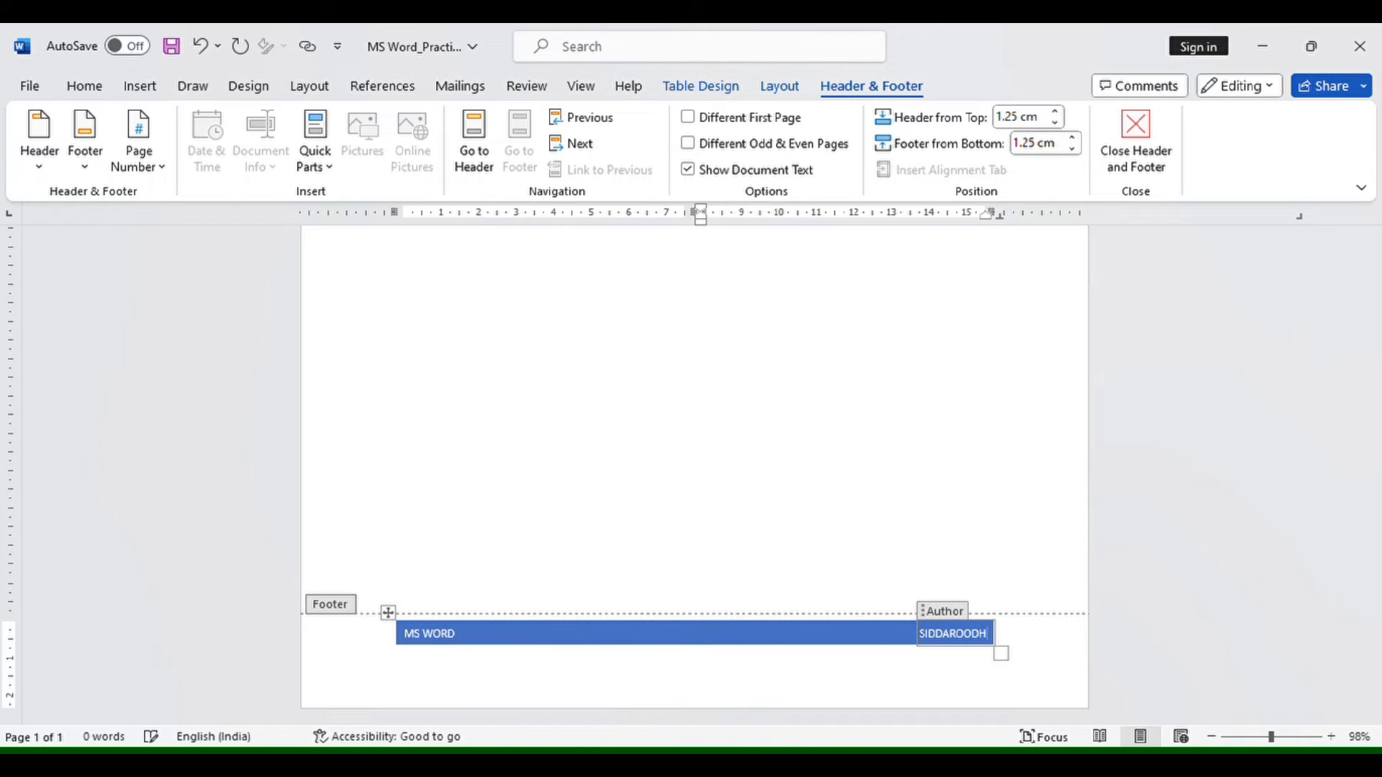
double_click(793, 392)
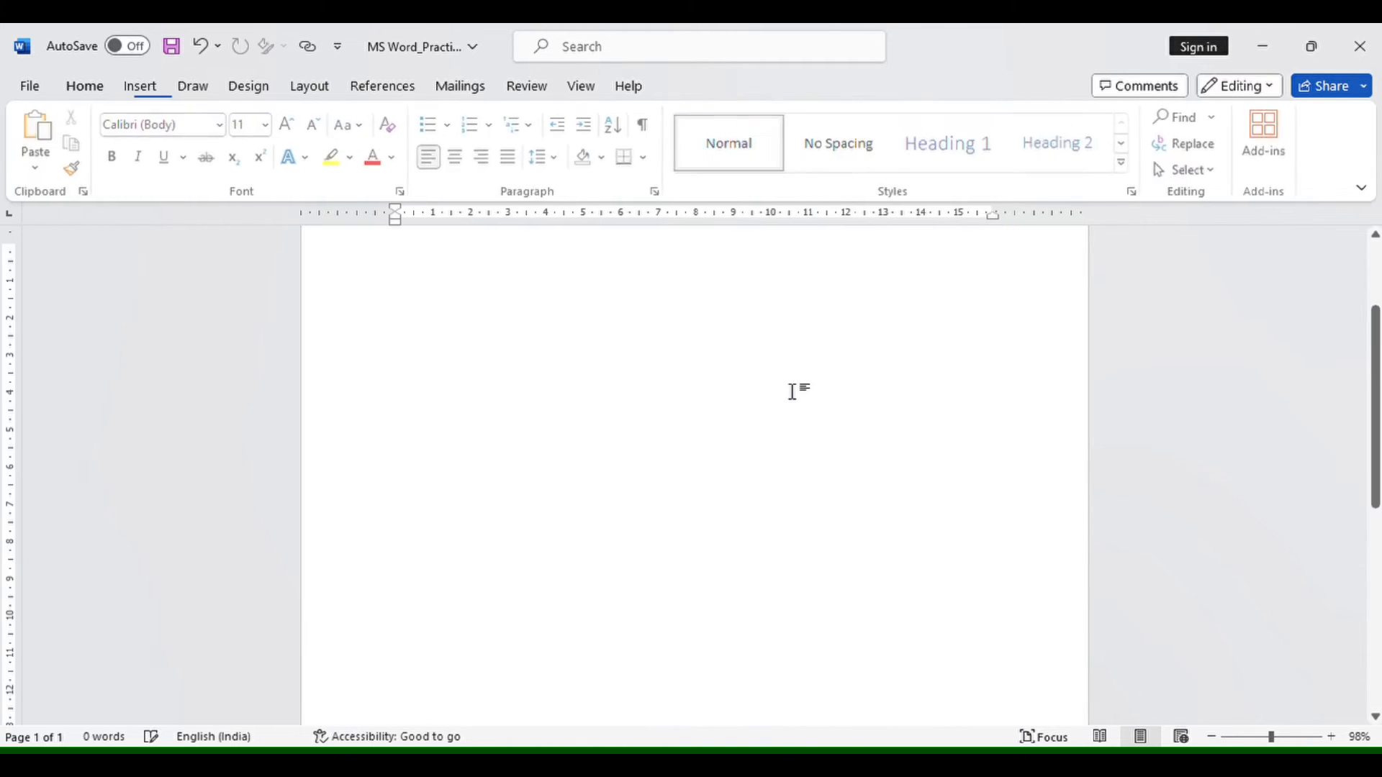
scroll(787, 458, "down", 10)
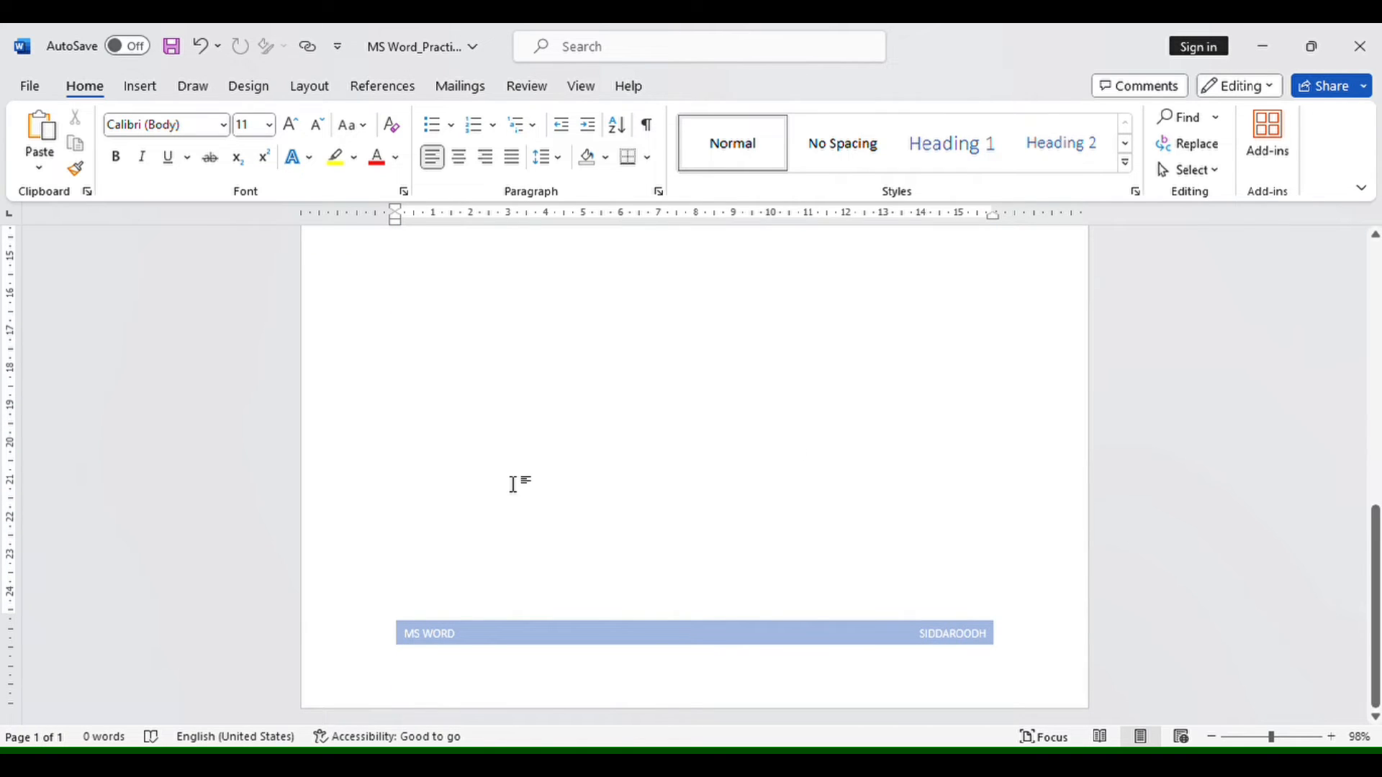
- Add enough blank lines in the body to extend the document to three pages
scroll(486, 483, "up", 10)
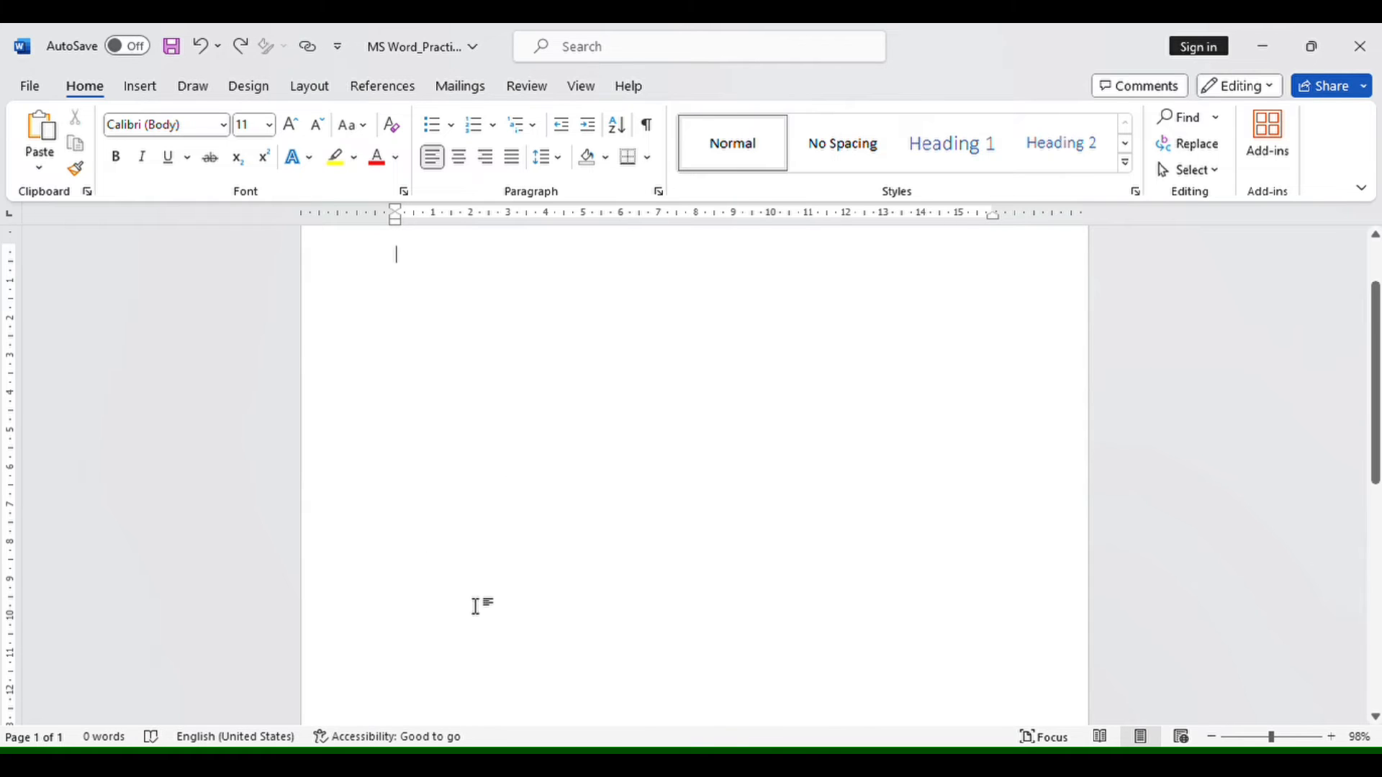
key("Return")
key("Return")
key("Return")
key("Return")
key("Return")
key("Return")
key("Return")
key("Return")
key("Return")
key("Return")
key("Return")
key("Return")
key("Return")
key("Return")
key("Return")
key("Return")
key("Return")
key("Return")
key("Return")
key("Return")
key("Return")
key("Return")
key("Return")
key("Return")
key("Return")
key("Return")
key("Return")
key("Return")
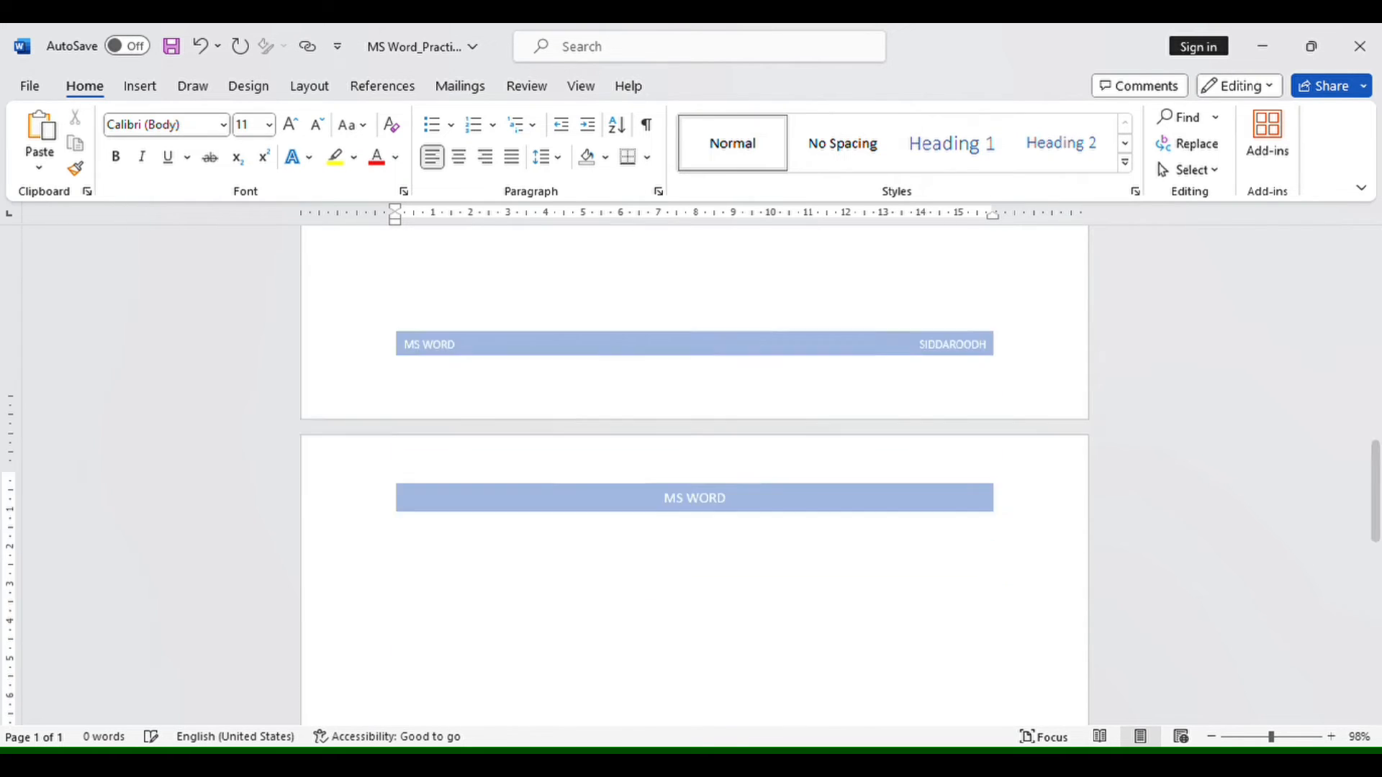
key("Return")
key("Return")
key("Return")
key("Return")
key("Return")
key("Return")
key("Return")
key("Return")
key("Return")
key("Return")
key("Return")
key("Return")
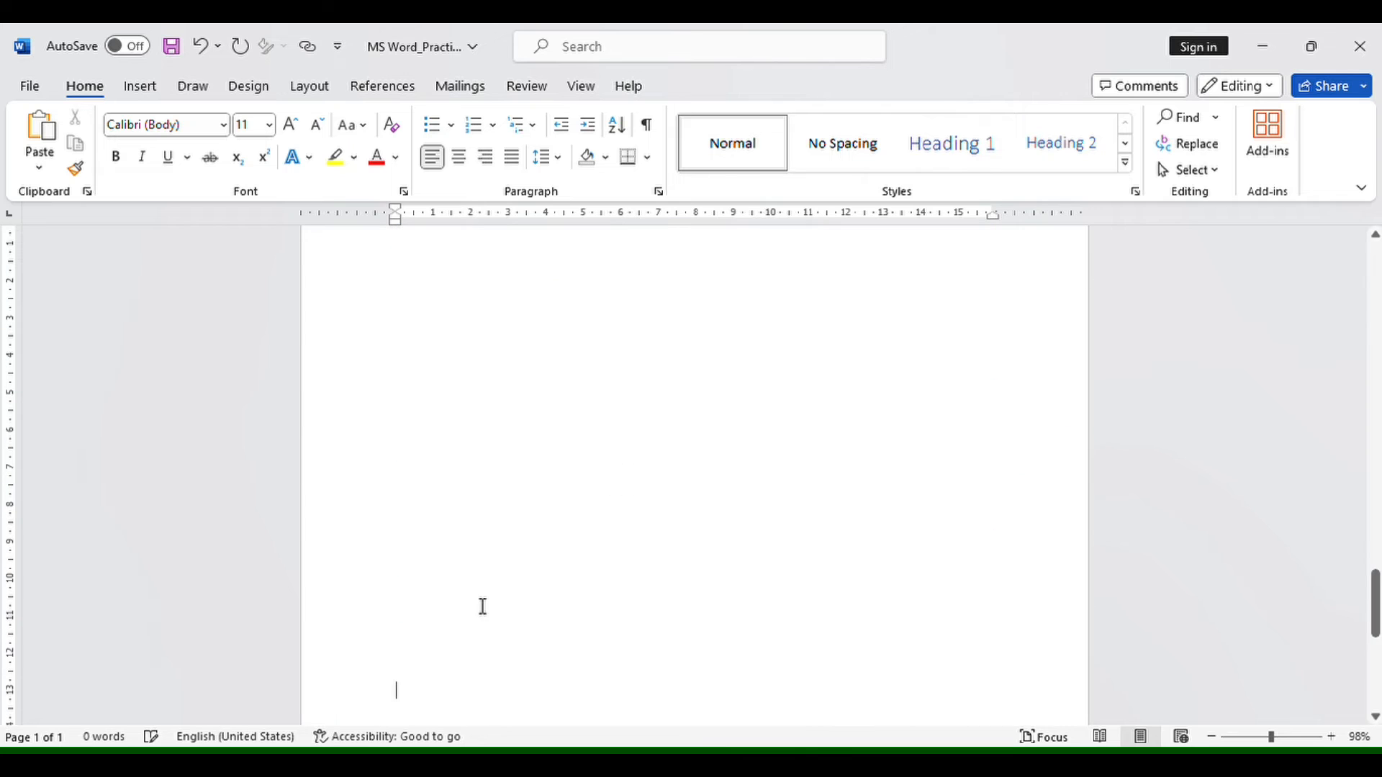
- Look through all three pages to check how the header and footer repeat on each page
left_click(157, 89)
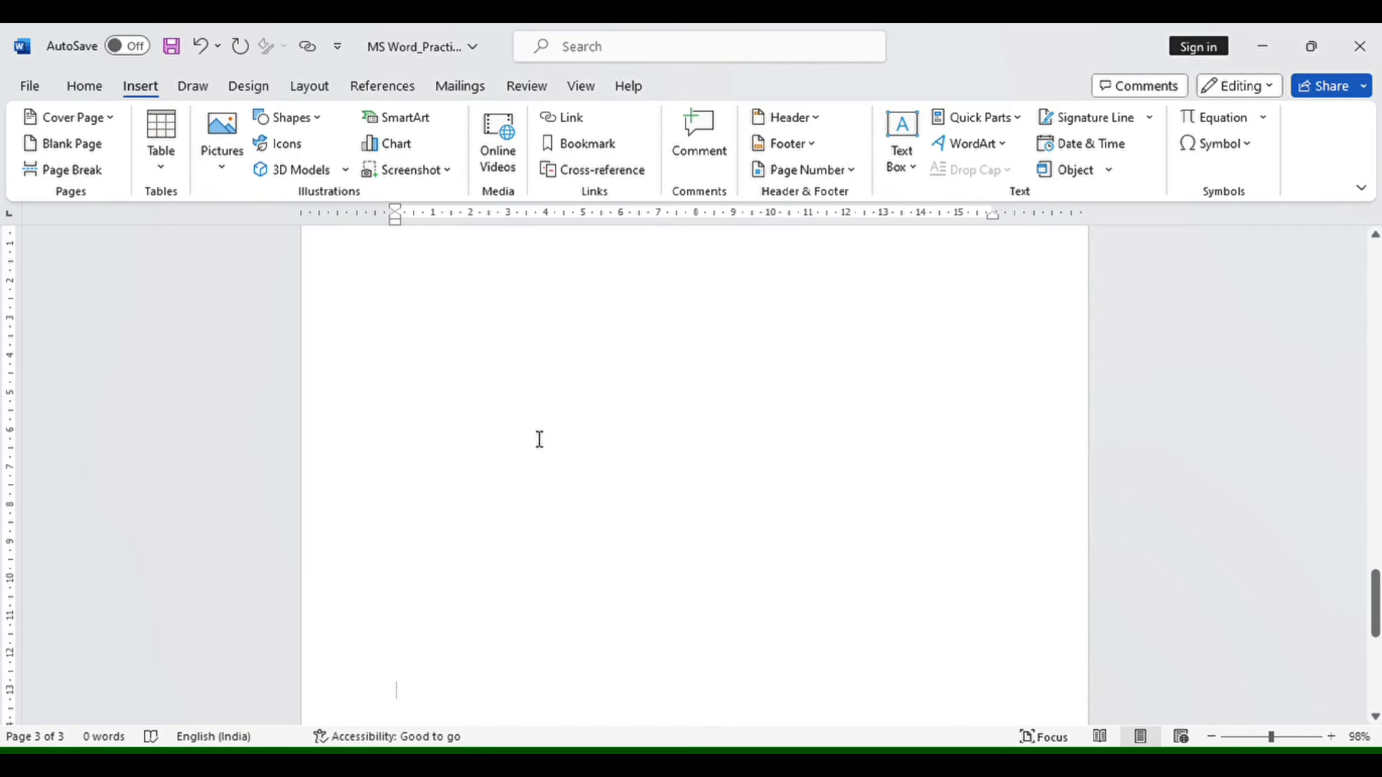
scroll(797, 464, "up", 9)
scroll(797, 464, "down", 8)
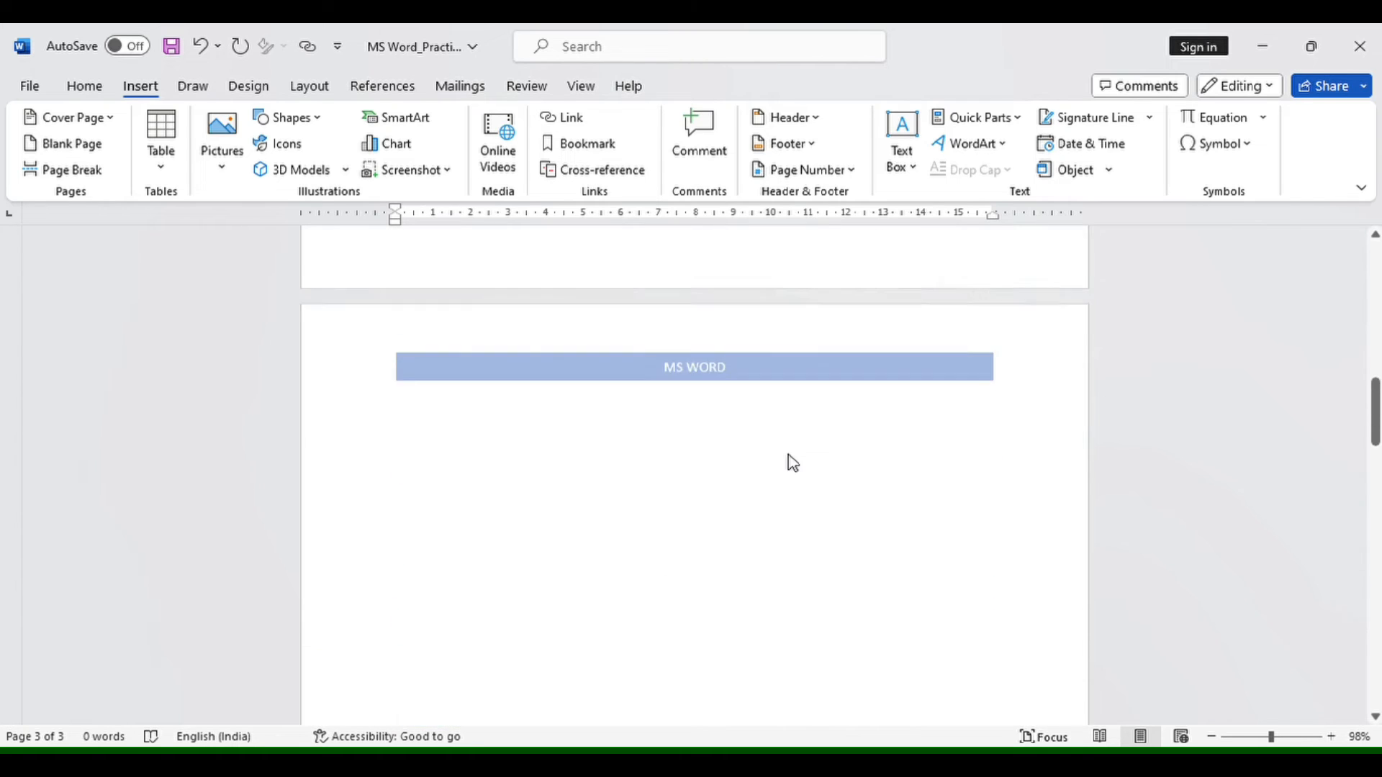
scroll(794, 462, "up", 7)
scroll(796, 462, "down", 8)
left_click(682, 468)
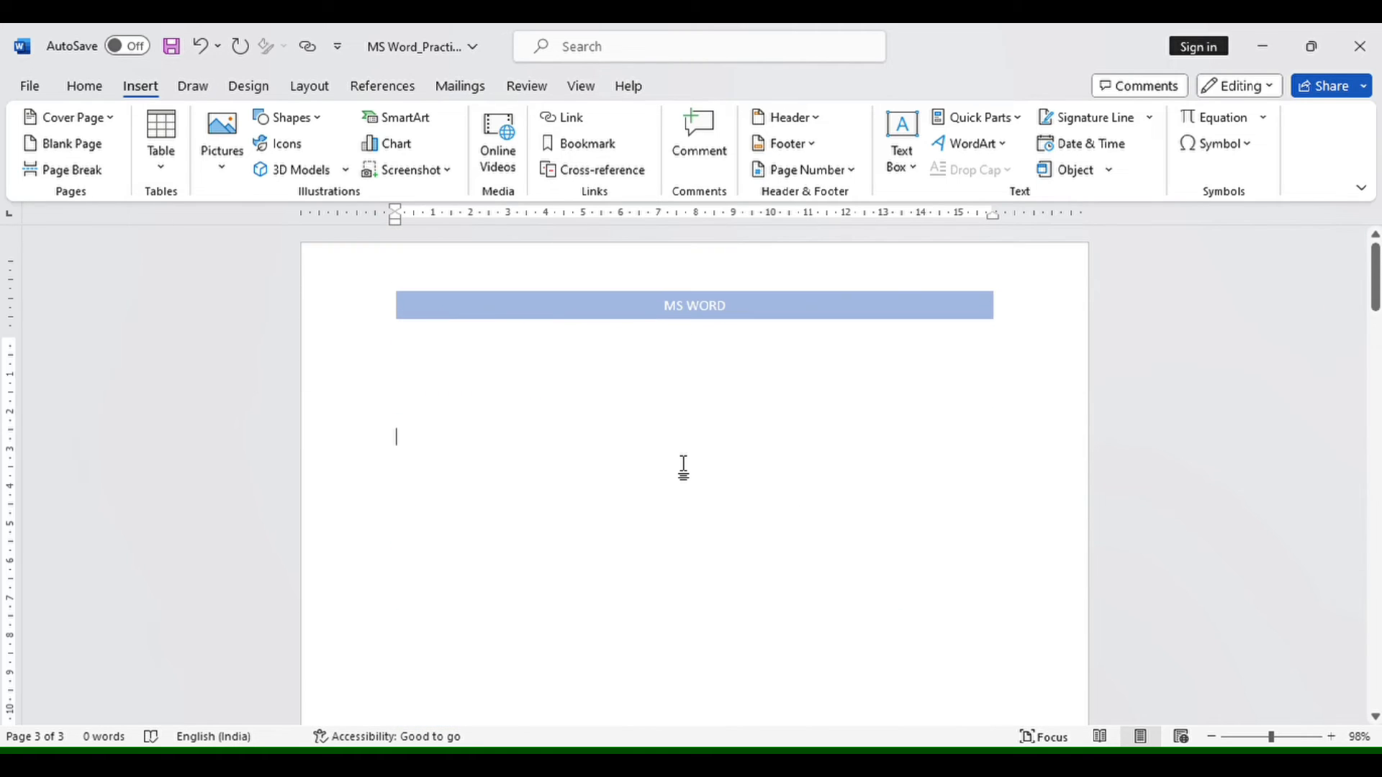
scroll(683, 468, "down", 3)
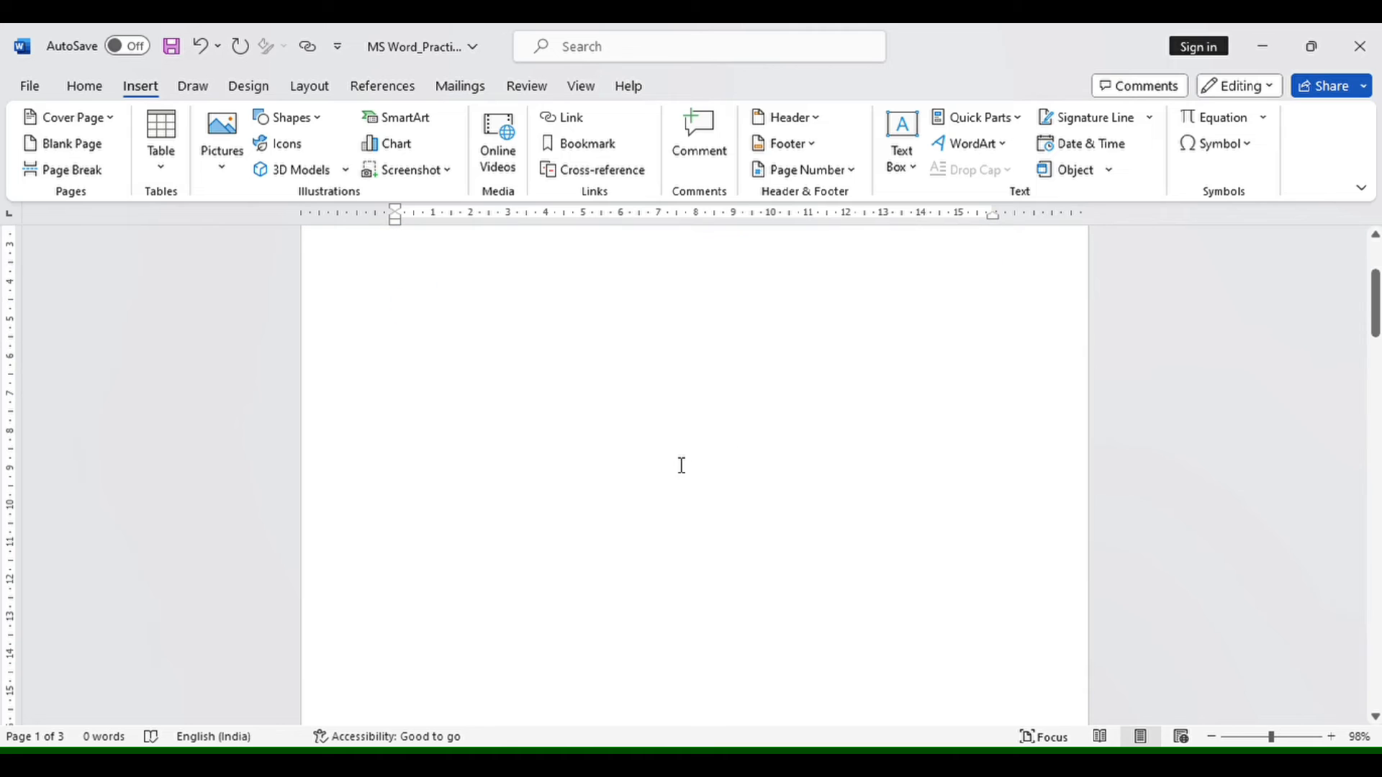
scroll(682, 466, "up", 6)
scroll(681, 465, "down", 3)
scroll(676, 466, "down", 5)
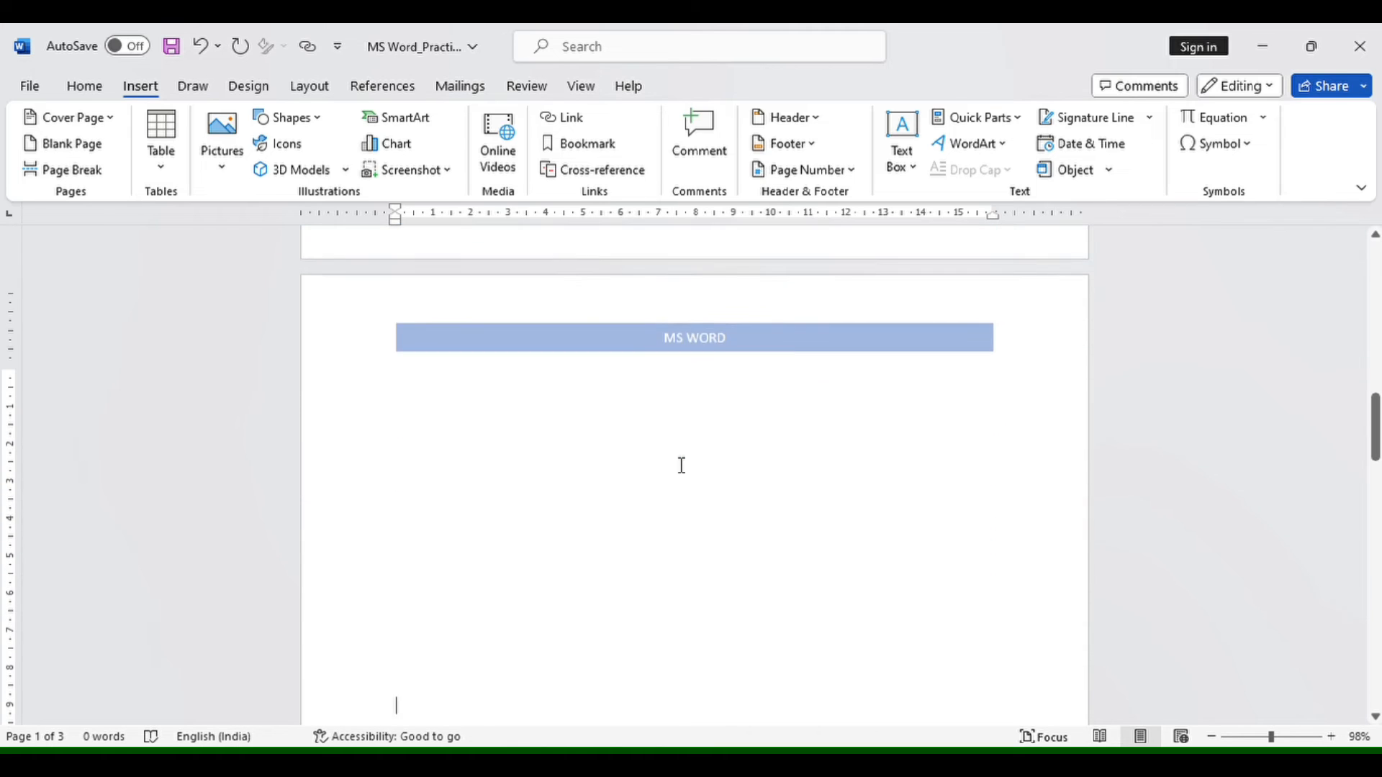
scroll(676, 466, "up", 5)
scroll(678, 464, "down", 5)
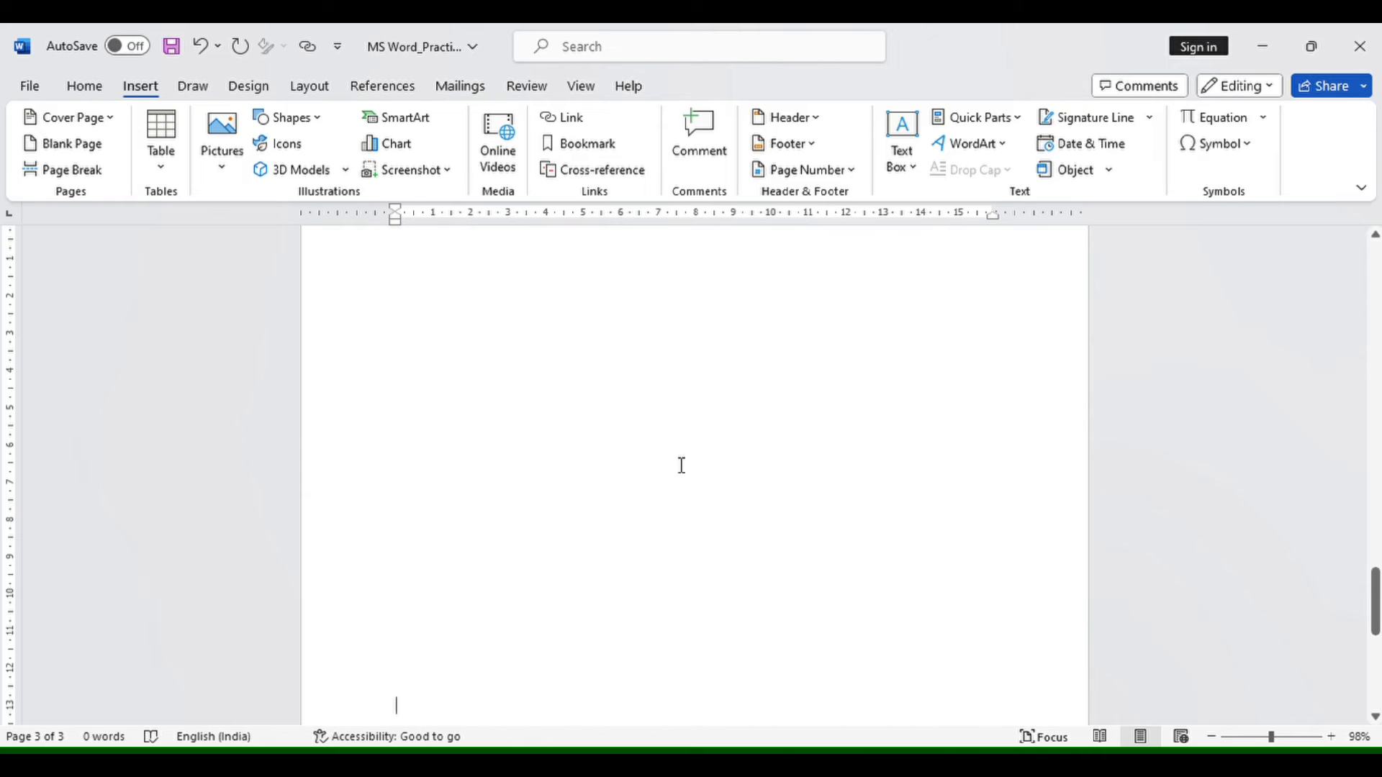
scroll(864, 439, "up", 8)
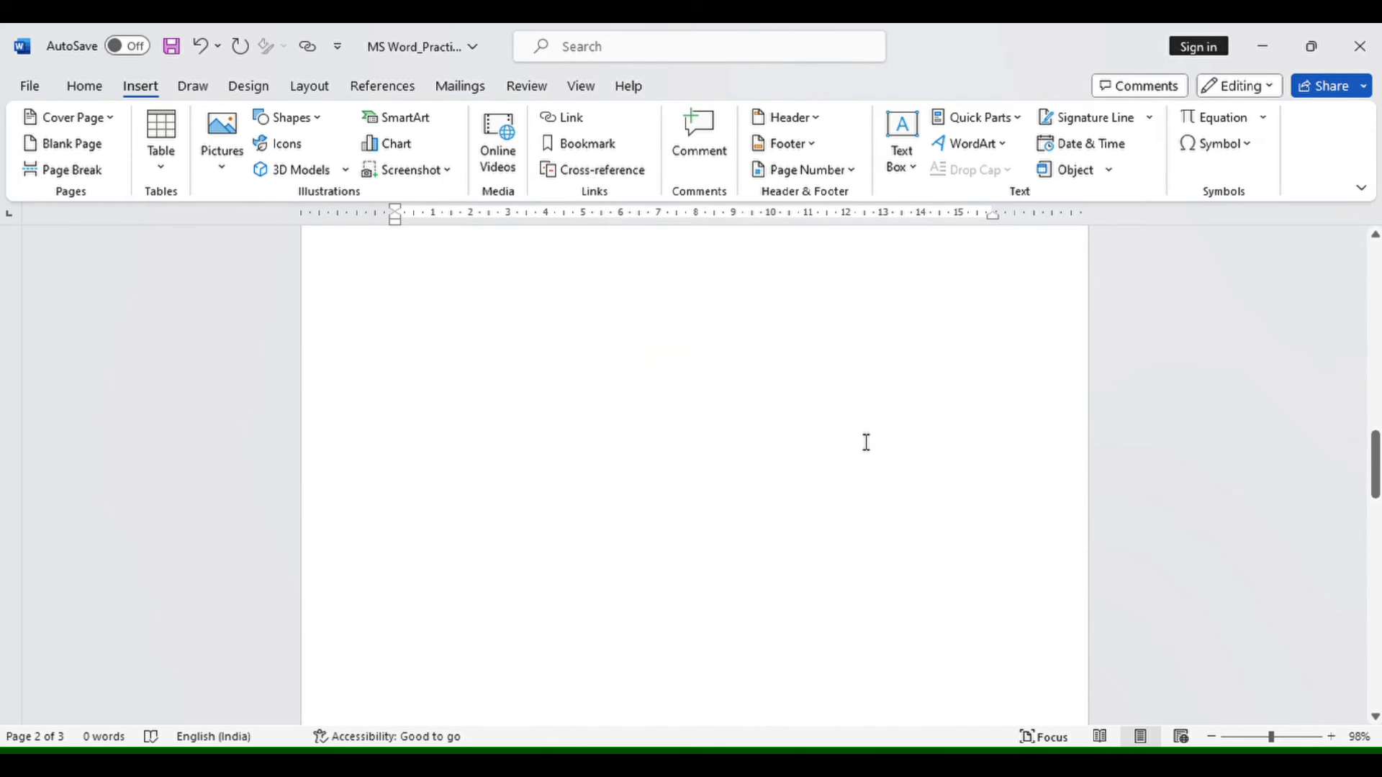
scroll(867, 442, "up", 10)
scroll(867, 441, "up", 5)
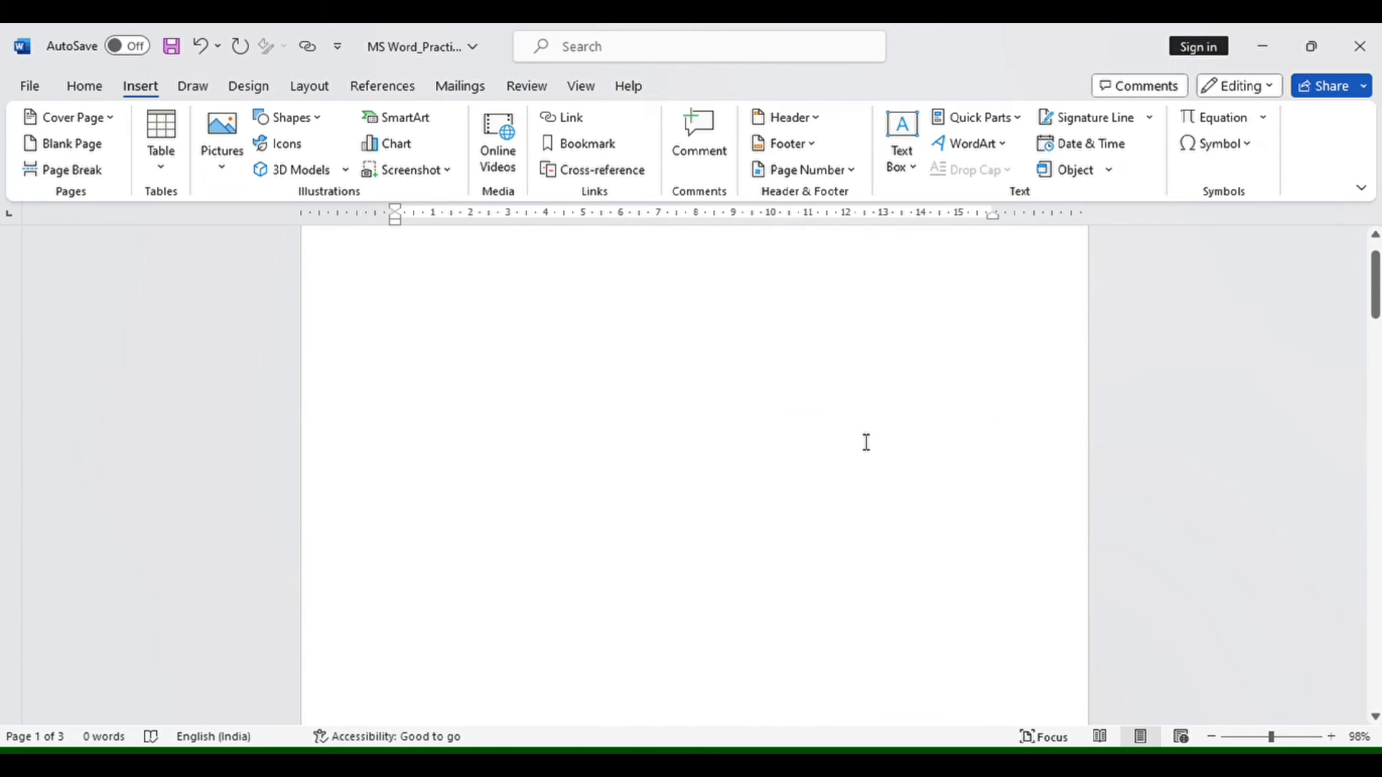
left_click(561, 512)
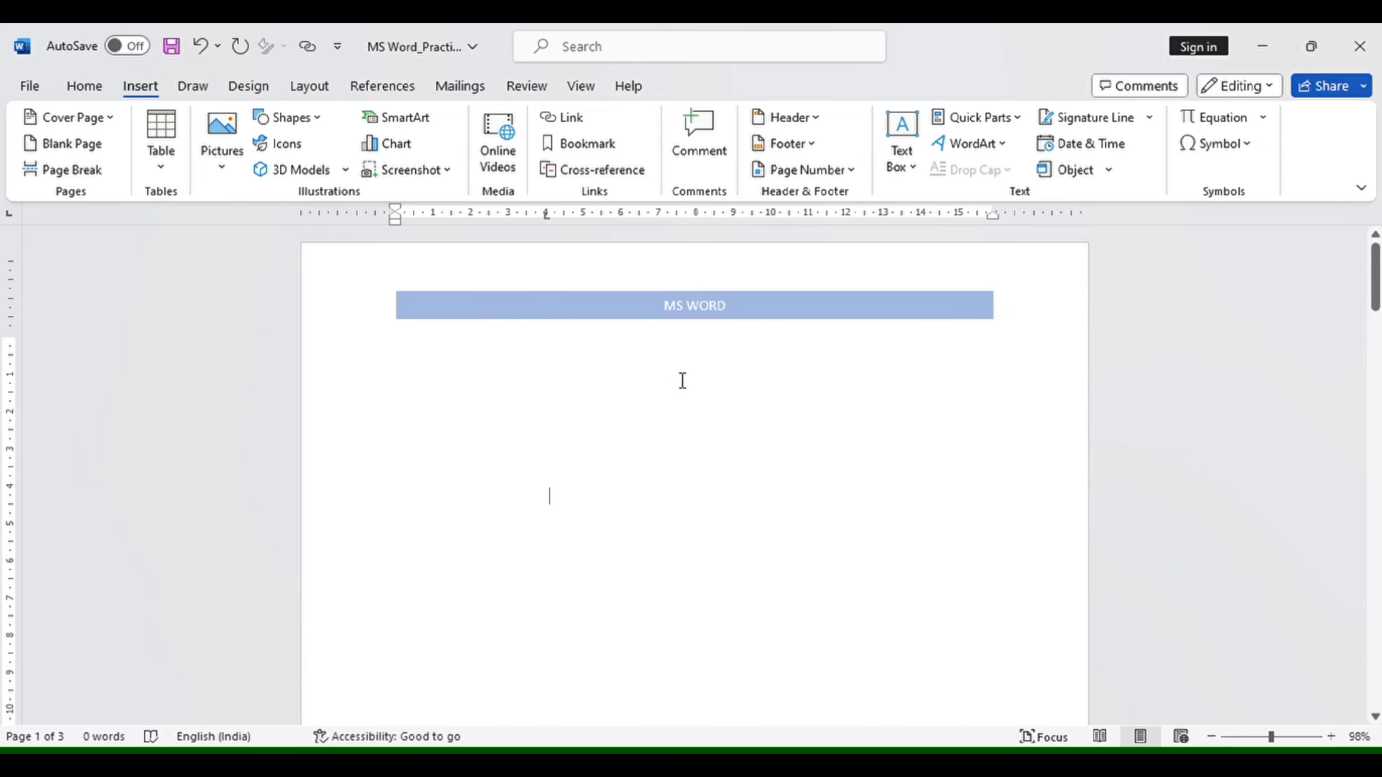
- Open the first page's header for editing and remove the header from the document
double_click(373, 277)
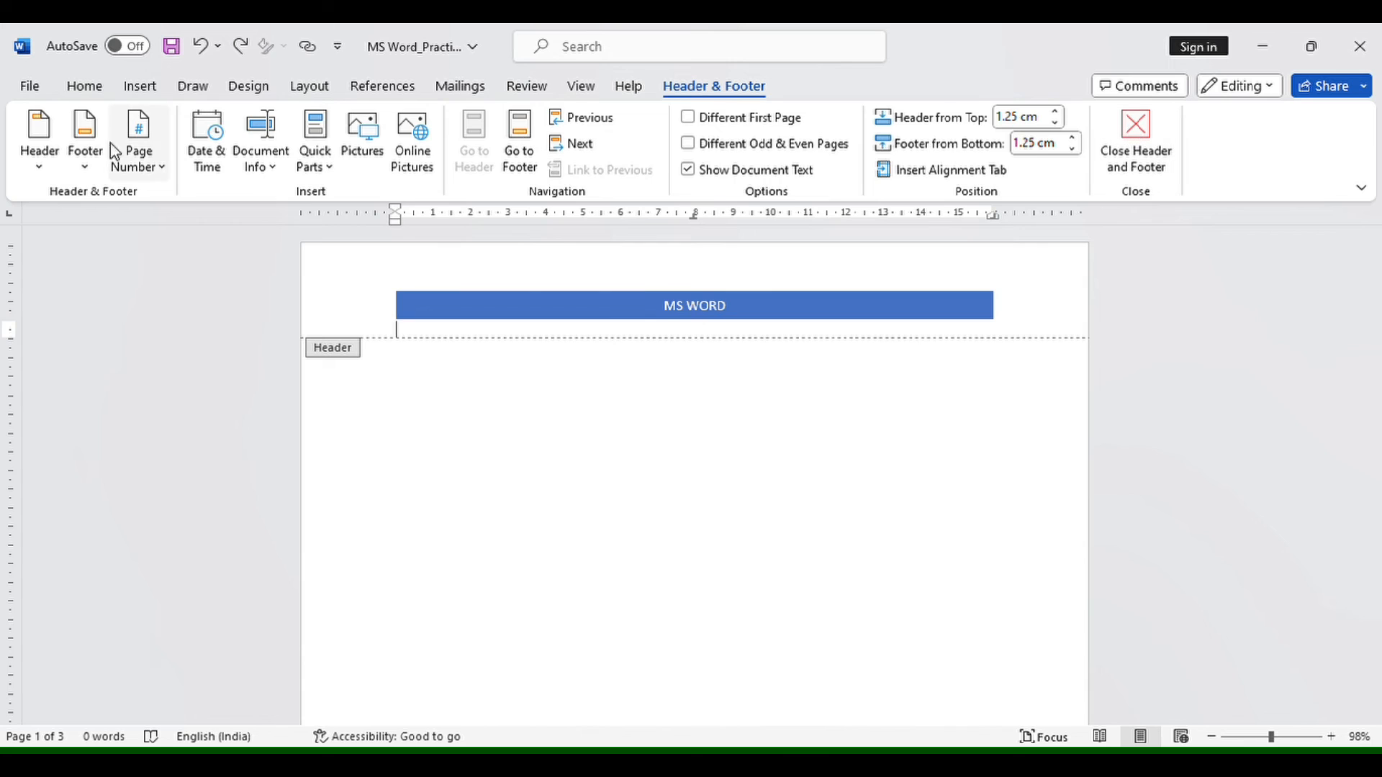
left_click(40, 167)
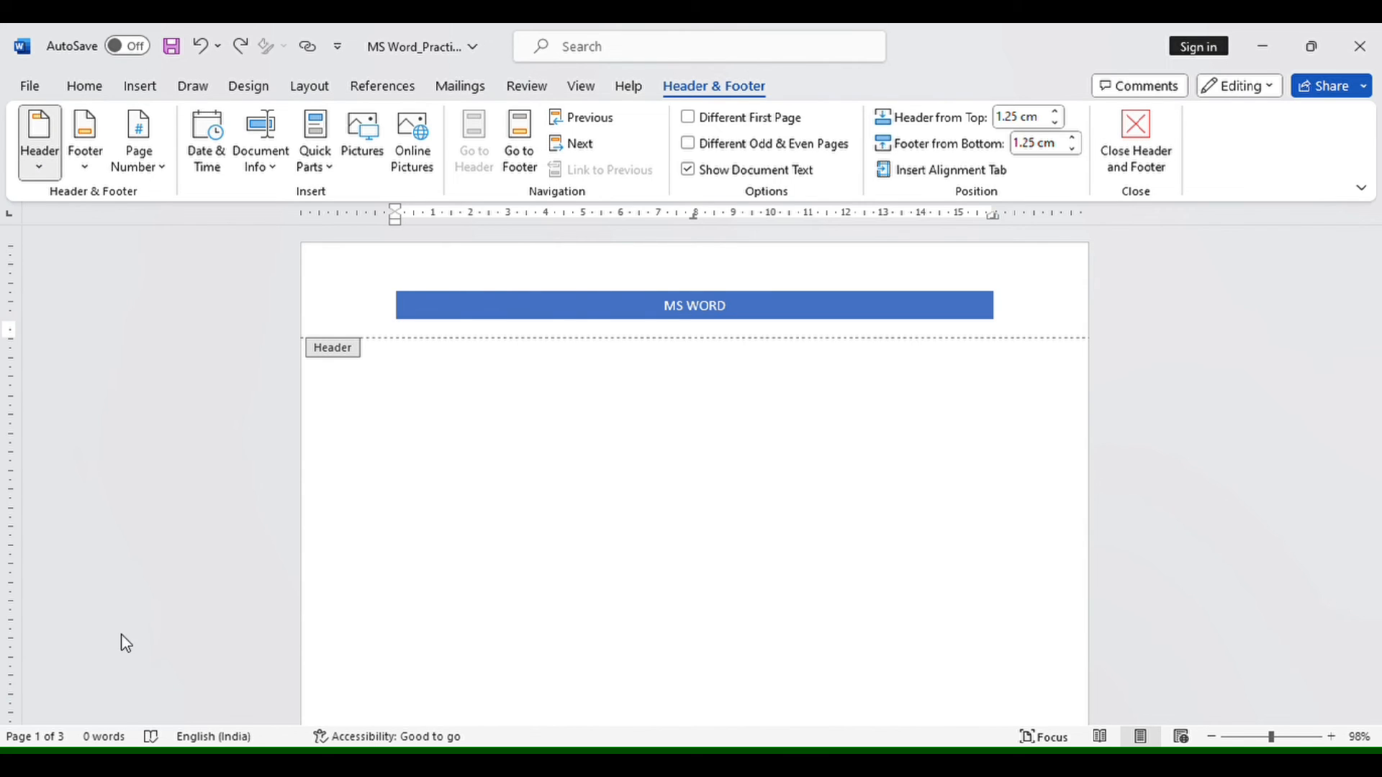
left_click(101, 702)
- Remove the footer from the document and return to the body text
scroll(714, 574, "down", 5)
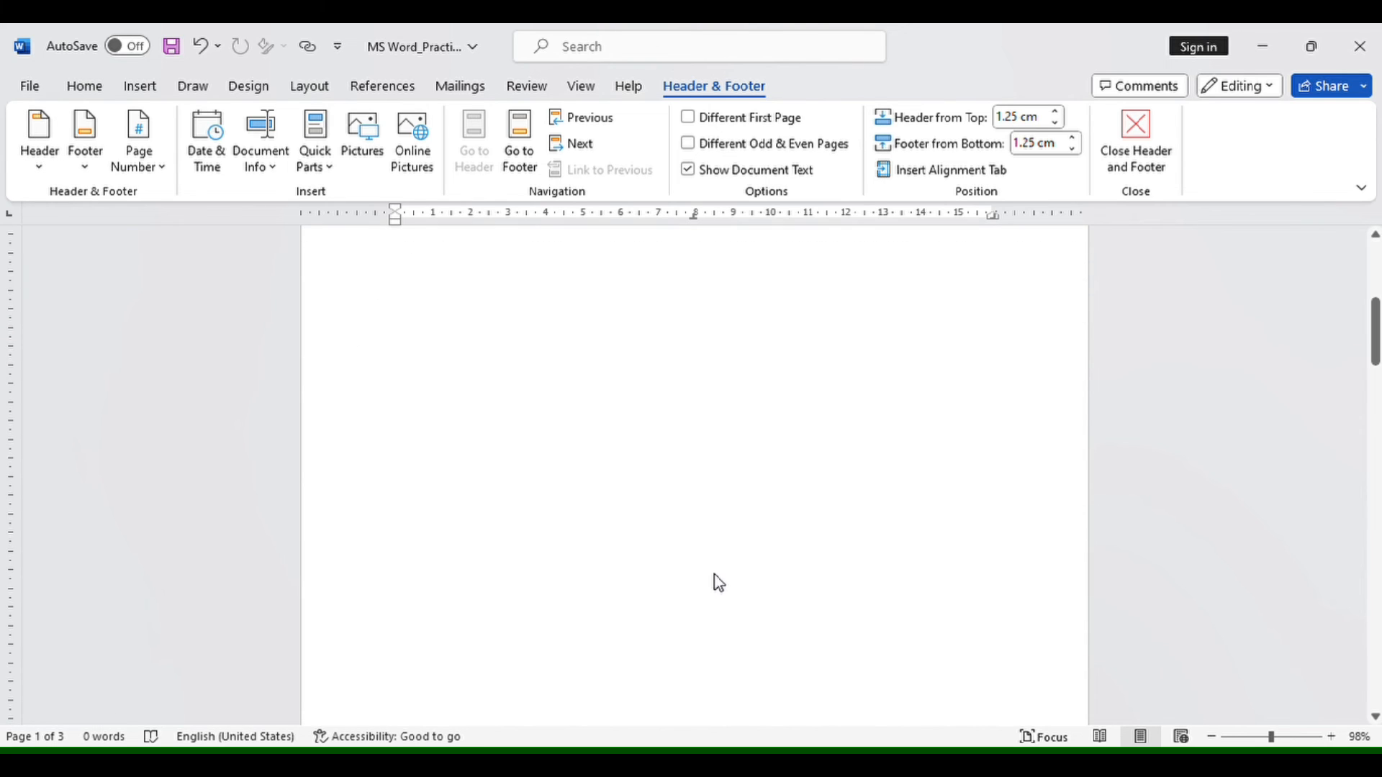
scroll(719, 579, "down", 5)
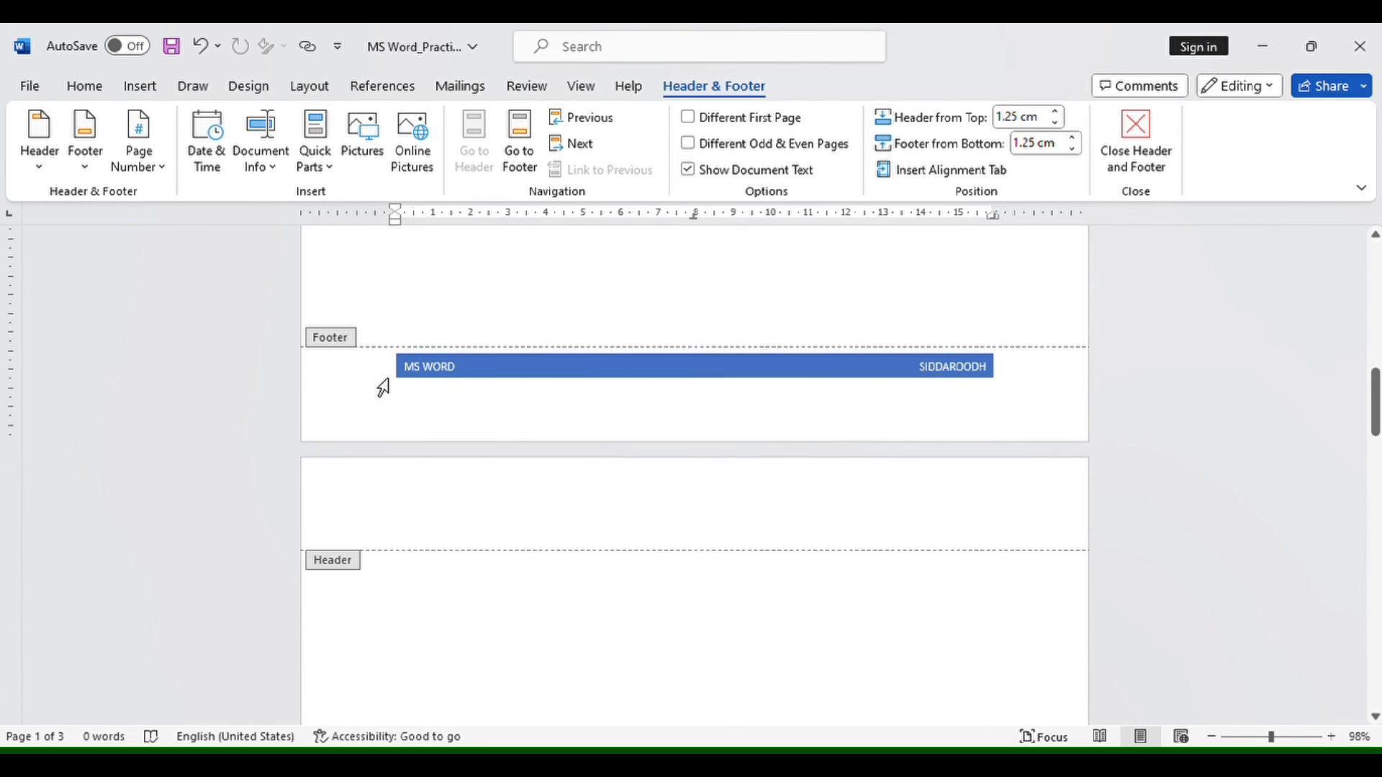
left_click(388, 376)
left_click(461, 405)
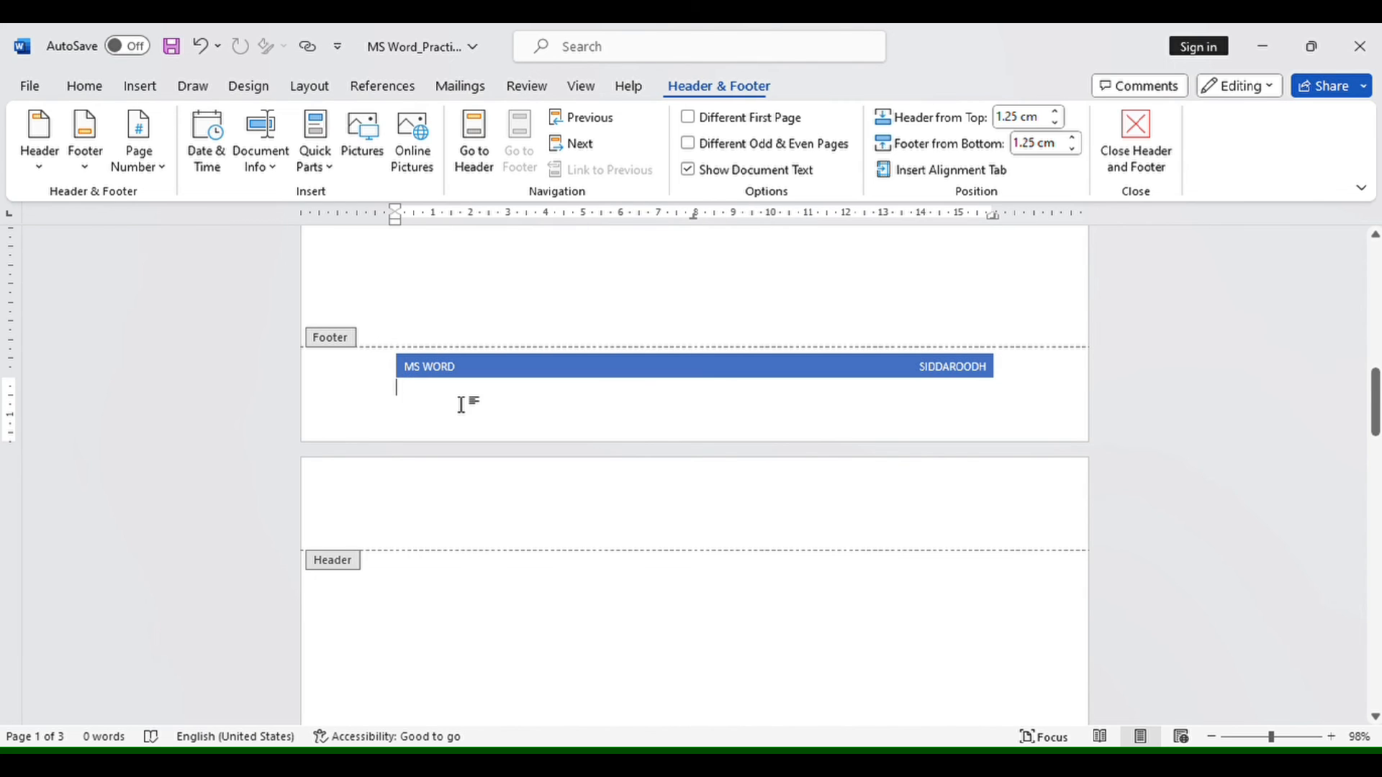
left_click(85, 167)
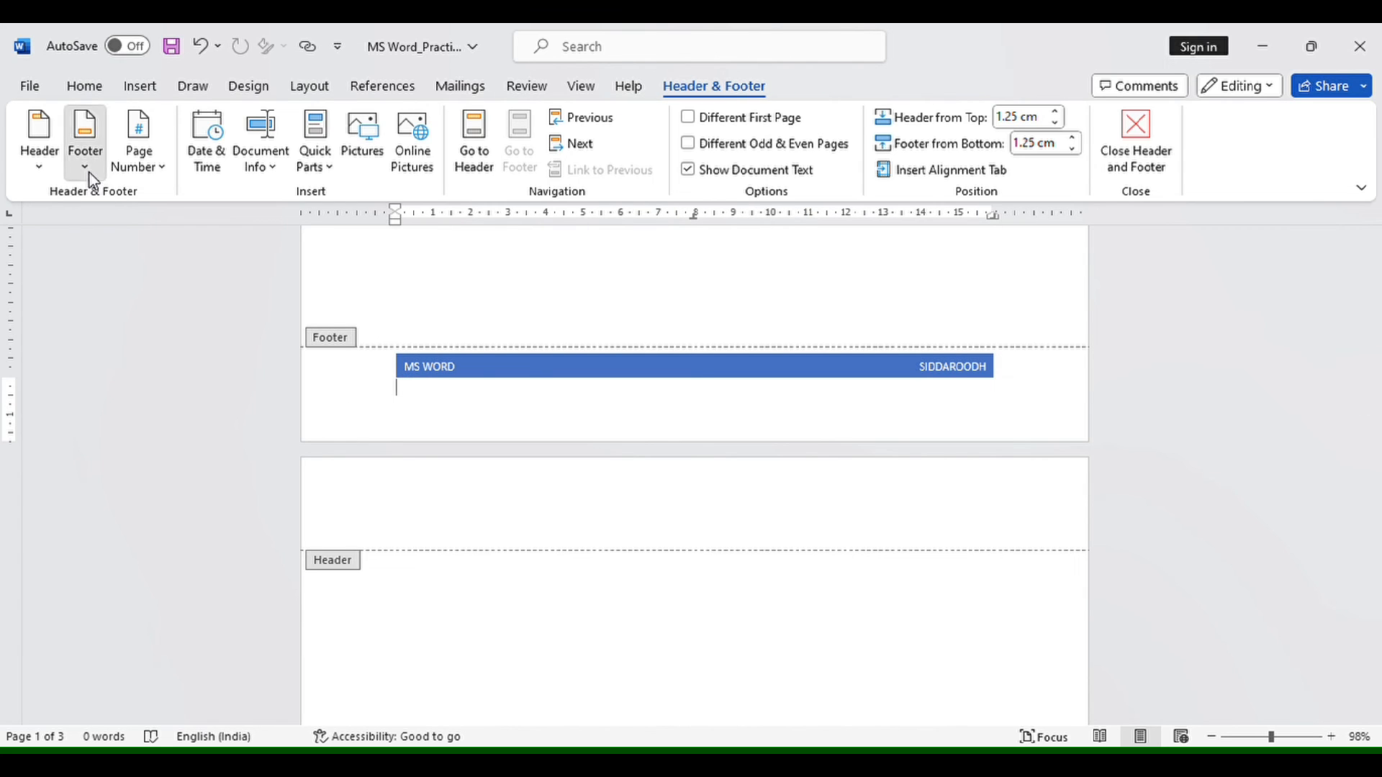
left_click(206, 707)
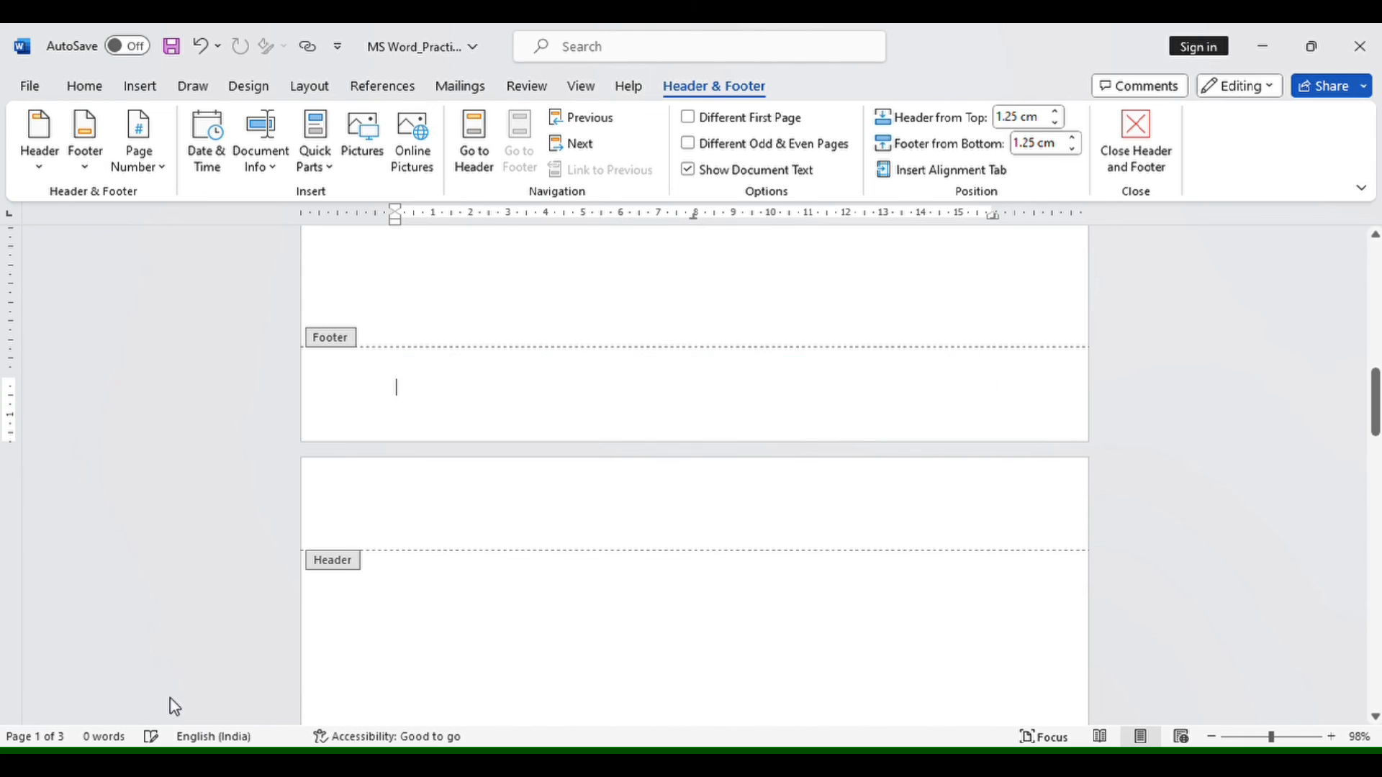
double_click(905, 303)
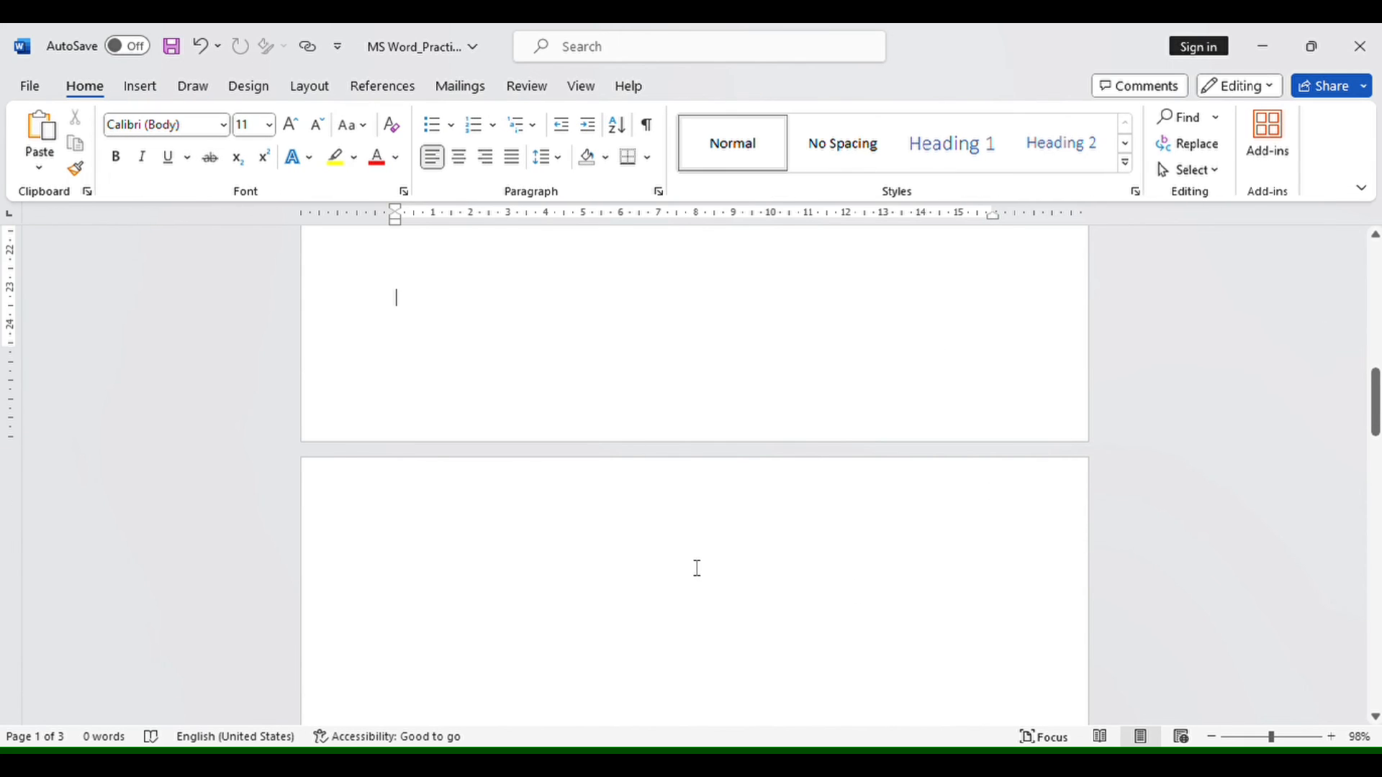
scroll(696, 568, "up", 8)
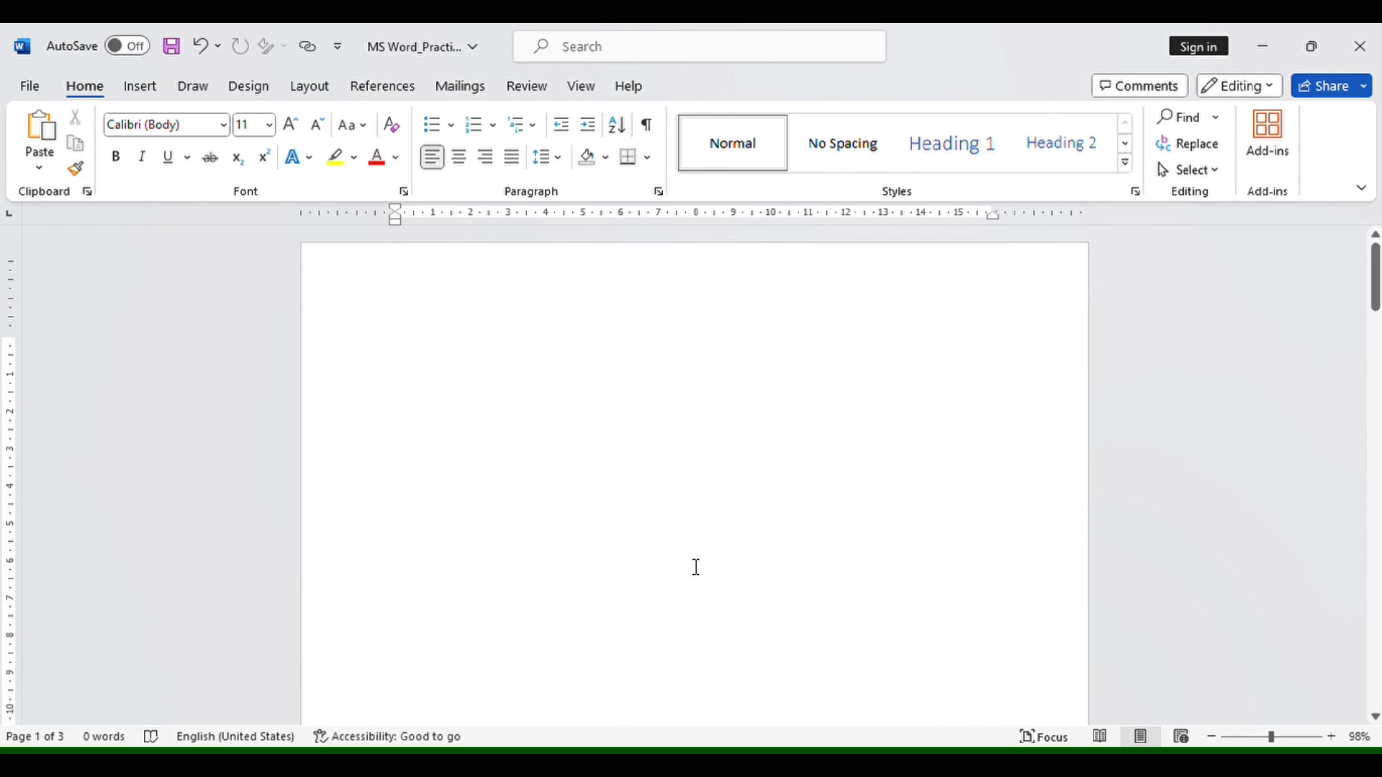